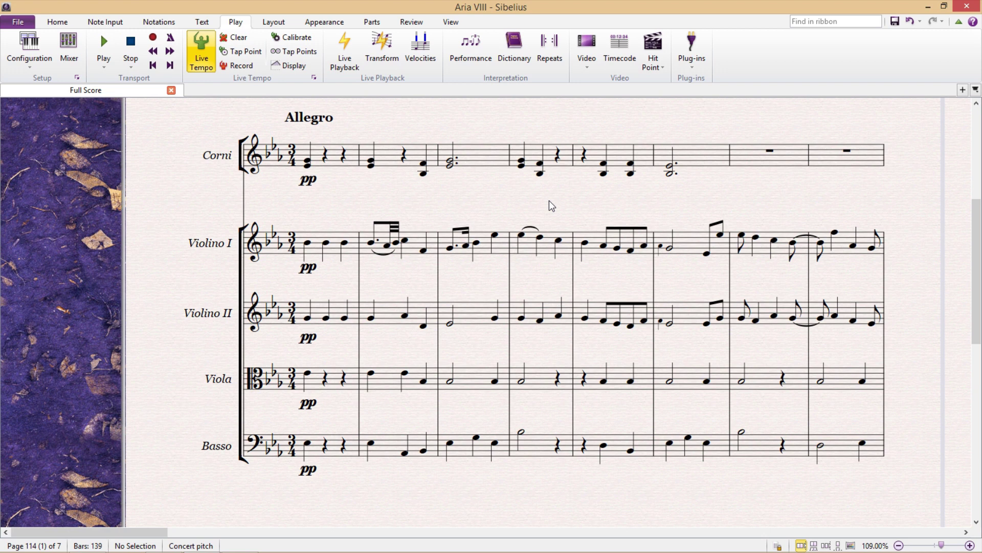
Add a crescendo hairpin under the Violino II passage from bar 4 through bar 6
{"action": "left_click", "coordinate": [559, 315]}
{"action": "left_click", "coordinate": [695, 323], "text": "shift"}
{"action": "key", "text": "h"}
{"action": "key", "text": "Escape"}
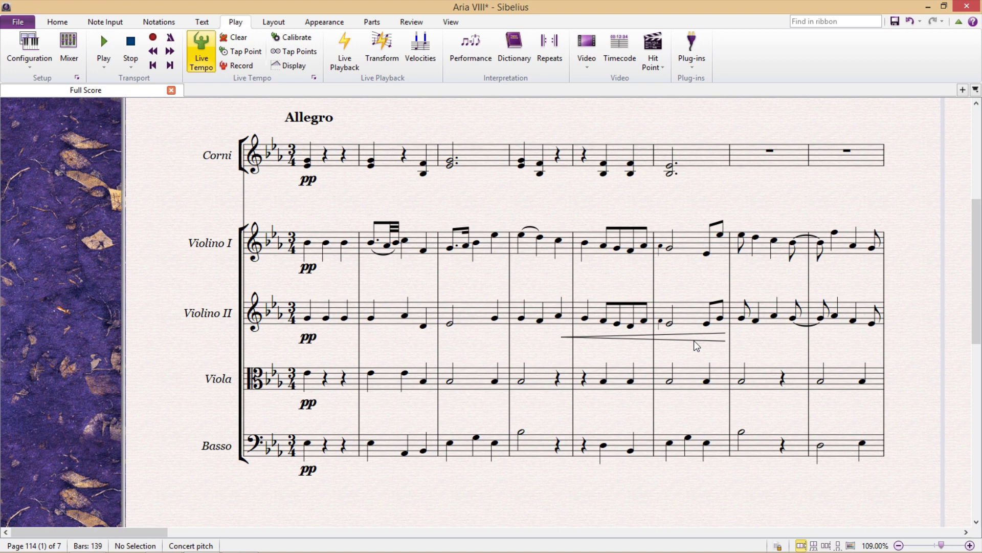
Delete the Violino II crescendo hairpin again
{"action": "left_click", "coordinate": [694, 340]}
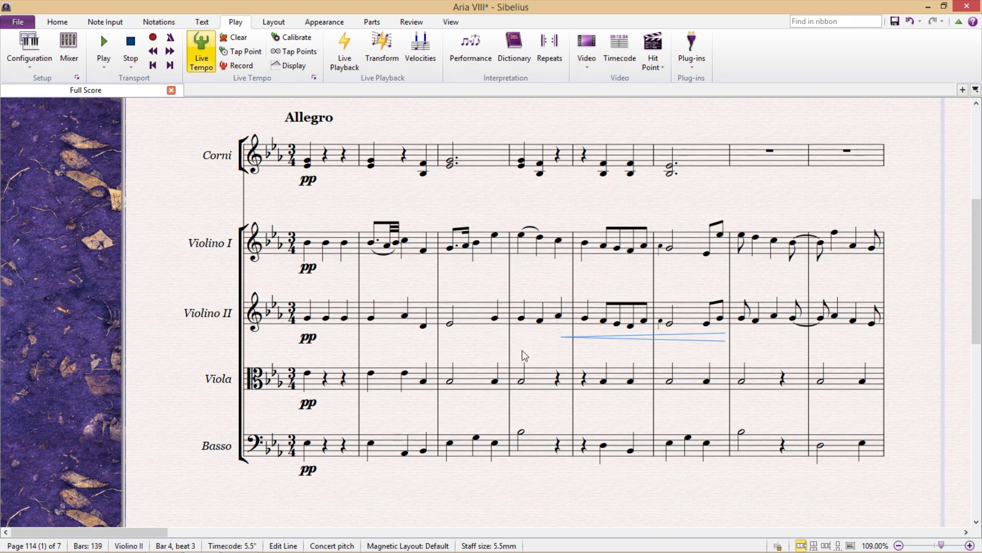
{"action": "key", "text": "Delete"}
{"action": "key", "text": "Escape"}
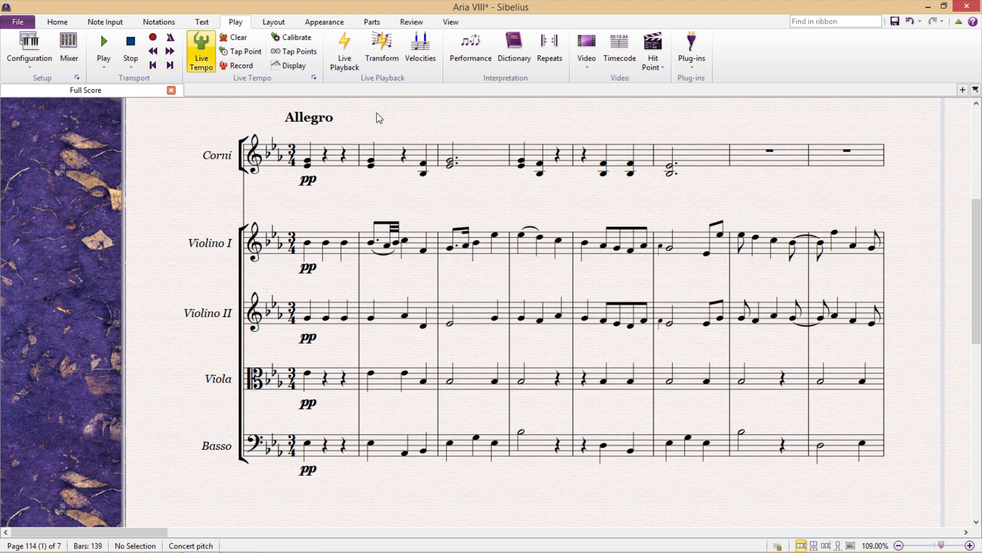
Turn on Live Playback and enable live velocity 80 in the Inspector for bars 1–3 of all staves
{"action": "left_click", "coordinate": [358, 50]}
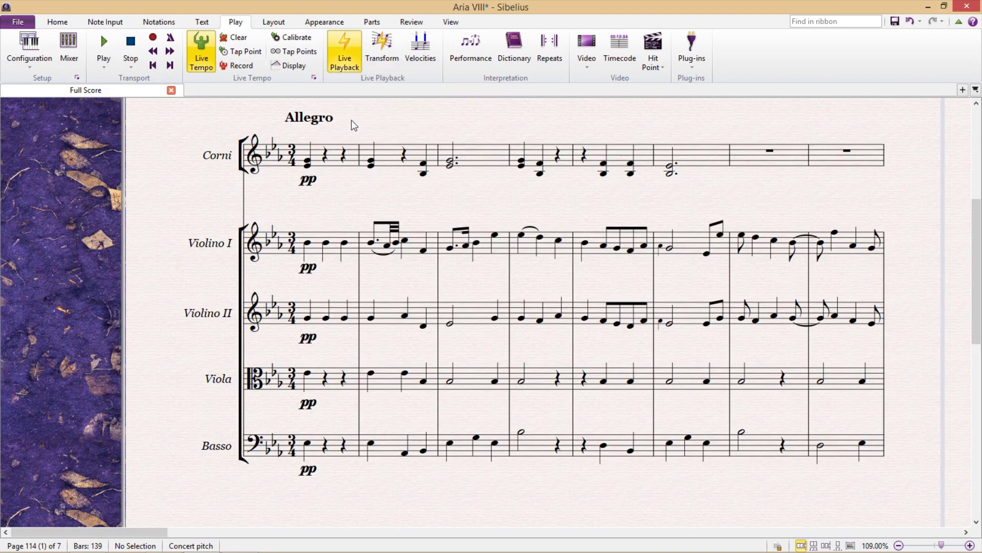
{"action": "left_click", "coordinate": [340, 150]}
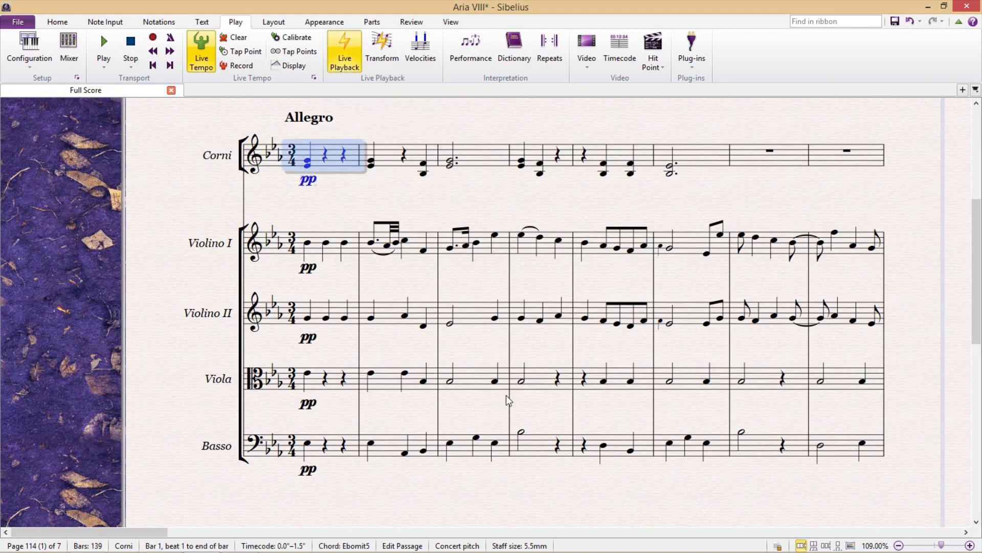
{"action": "left_click", "coordinate": [481, 450], "text": "shift"}
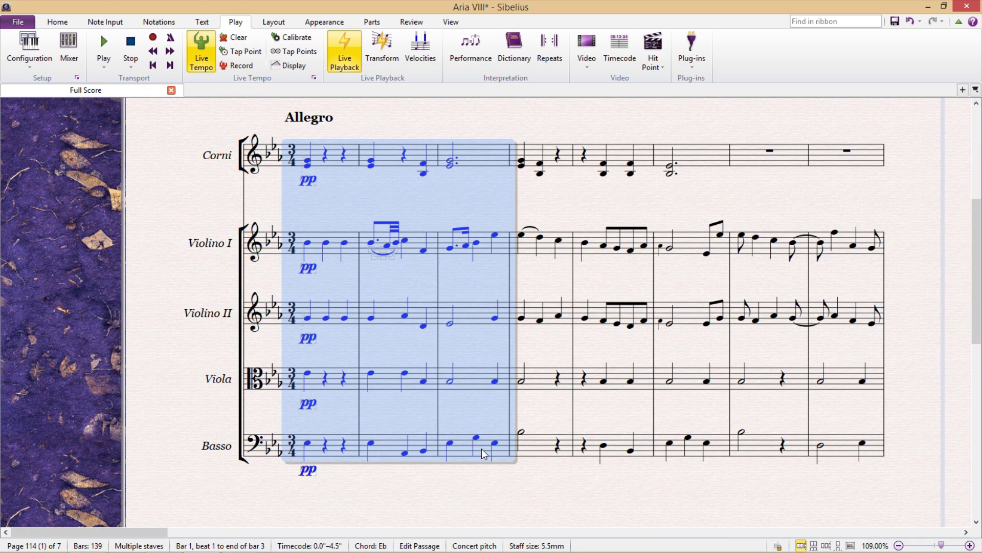
{"action": "key", "text": "ctrl+alt+i"}
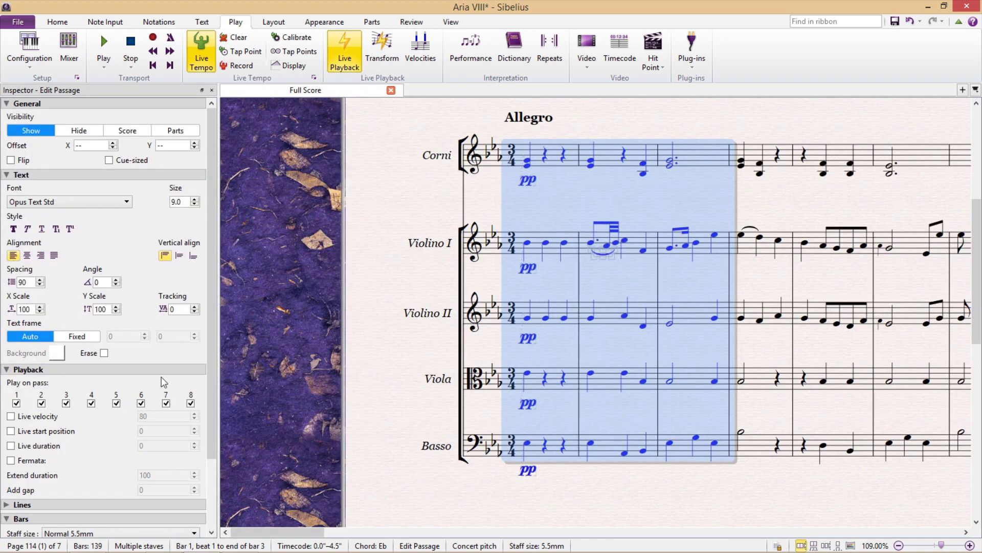
{"action": "scroll", "coordinate": [161, 376], "scroll_direction": "down", "scroll_amount": 3}
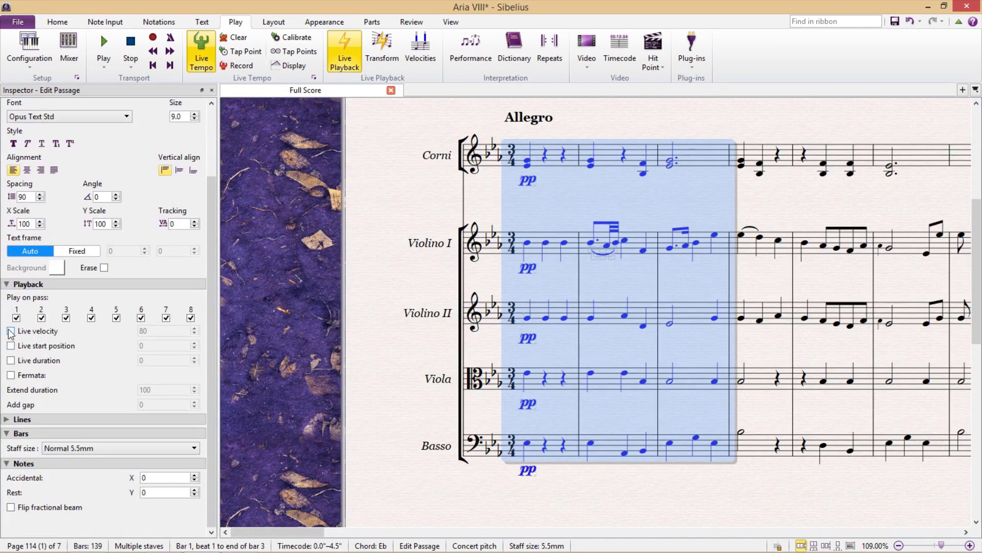
{"action": "left_click", "coordinate": [11, 331]}
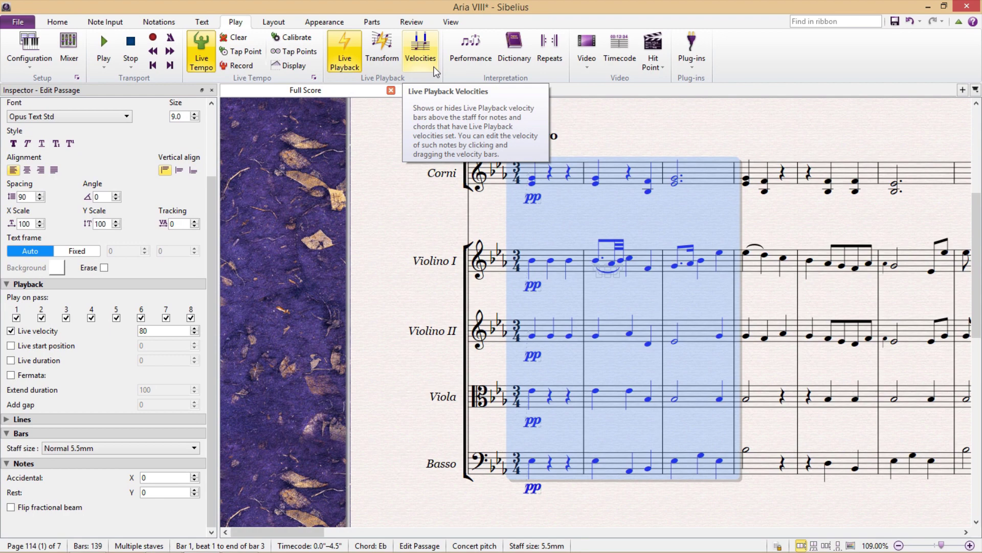
Show the velocity bars, then lower the second Corni chord's velocity and raise the third's
{"action": "left_click", "coordinate": [421, 54]}
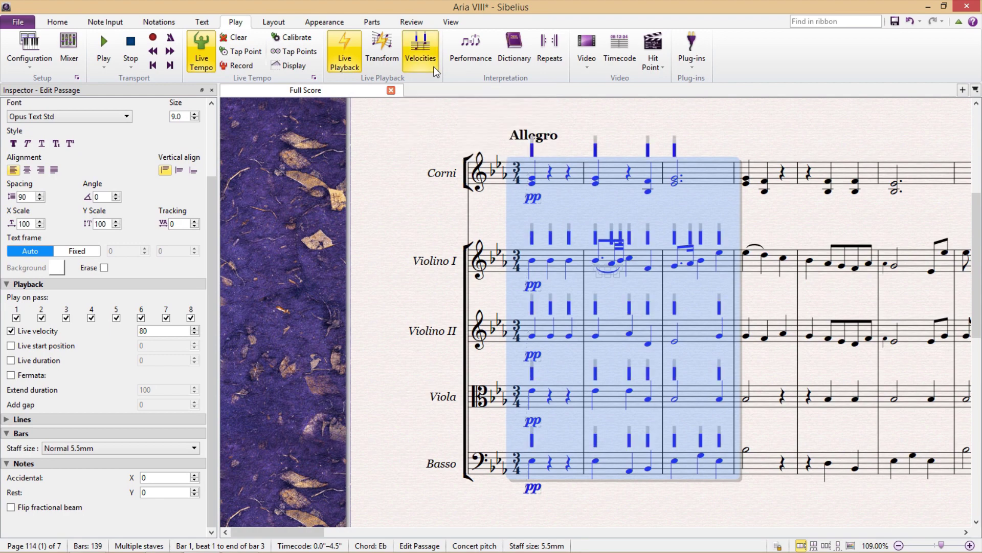
{"action": "left_click_drag", "start_coordinate": [686, 113], "coordinate": [623, 144]}
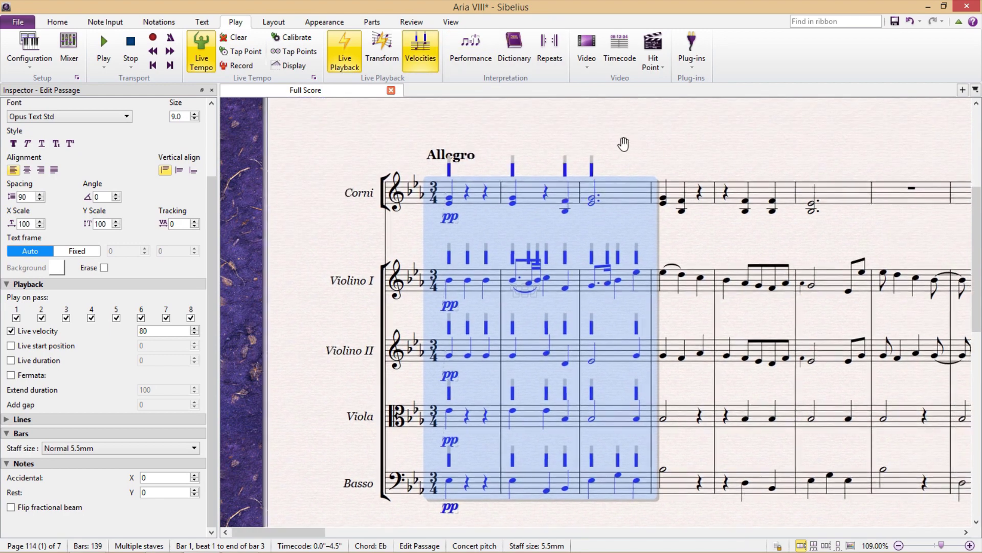
{"action": "left_click", "coordinate": [615, 142]}
{"action": "scroll", "coordinate": [609, 167], "scroll_direction": "up", "scroll_amount": 1}
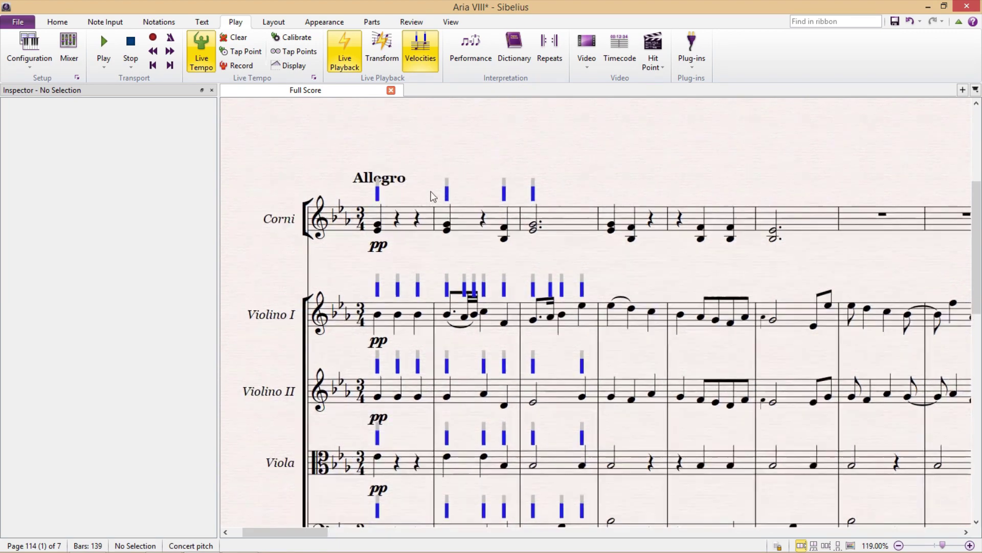
{"action": "scroll", "coordinate": [433, 196], "scroll_direction": "up", "scroll_amount": 5}
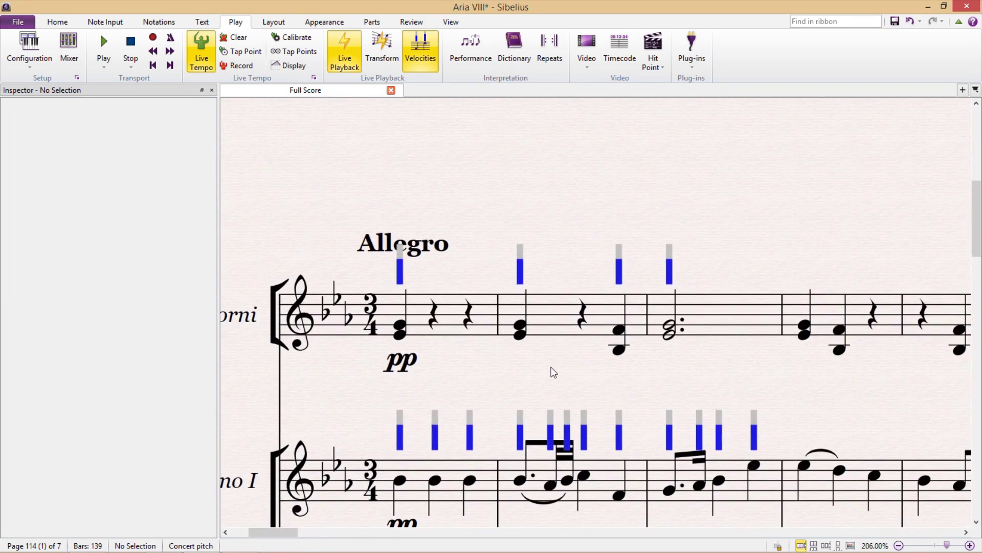
{"action": "left_click_drag", "start_coordinate": [520, 261], "coordinate": [521, 286]}
{"action": "left_click_drag", "start_coordinate": [620, 260], "coordinate": [623, 241]}
Play the score back from Corni bar 1, then stop playback
{"action": "left_click", "coordinate": [461, 309]}
{"action": "key", "text": "p"}
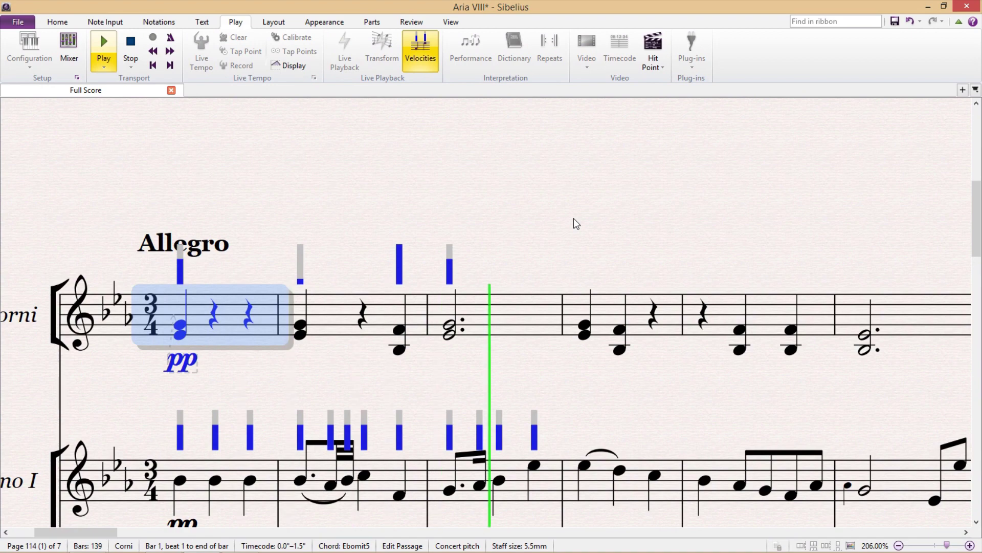
{"action": "key", "text": "Escape"}
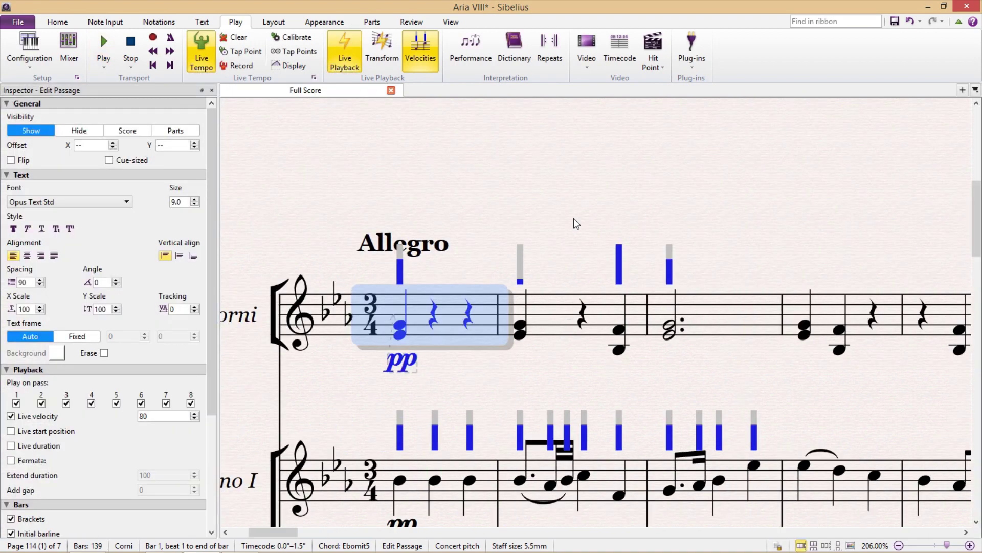
{"action": "key", "text": "Escape"}
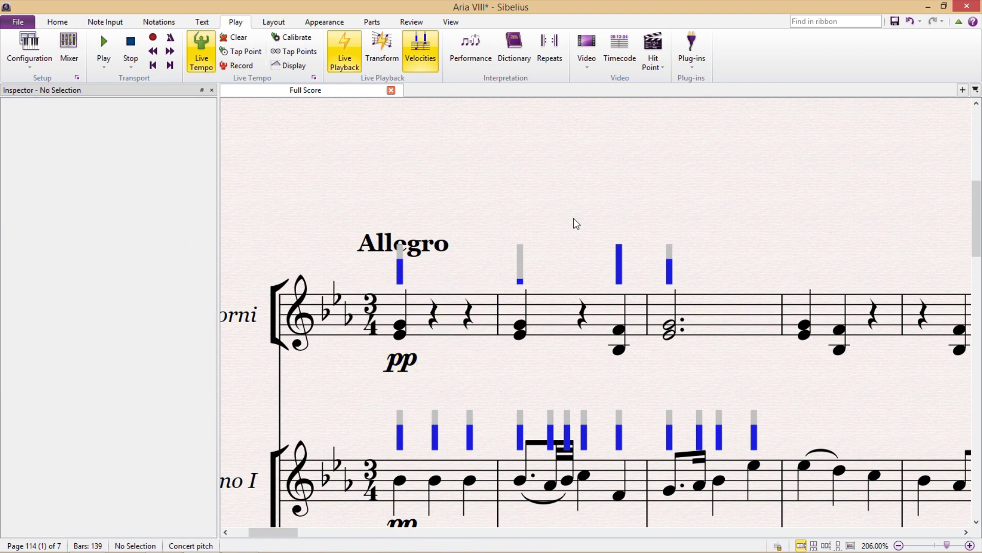
Raise the live velocity of Violino I bars 1–3 from 57 to about 59
{"action": "scroll", "coordinate": [576, 224], "scroll_direction": "down", "scroll_amount": 3}
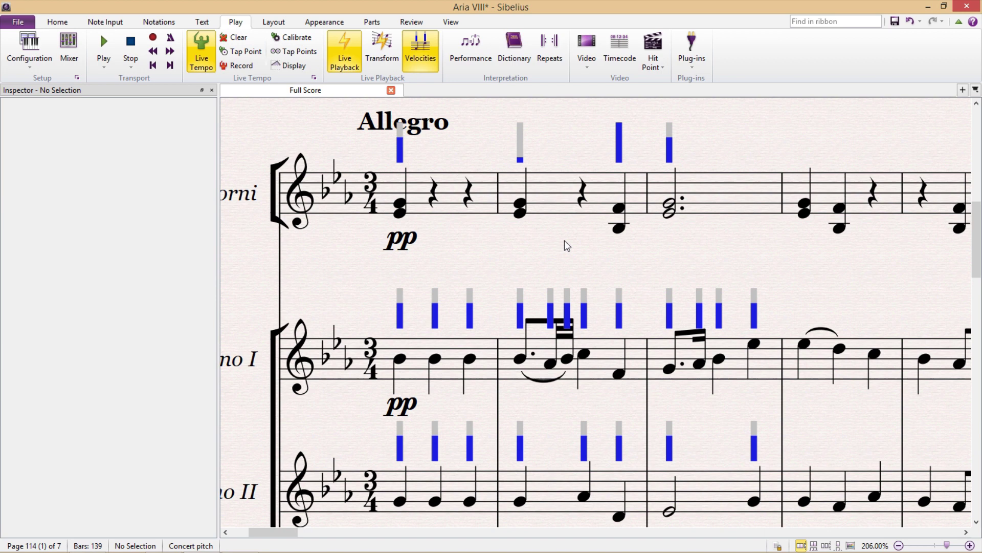
{"action": "left_click", "coordinate": [456, 356]}
{"action": "left_click", "coordinate": [757, 373], "text": "shift"}
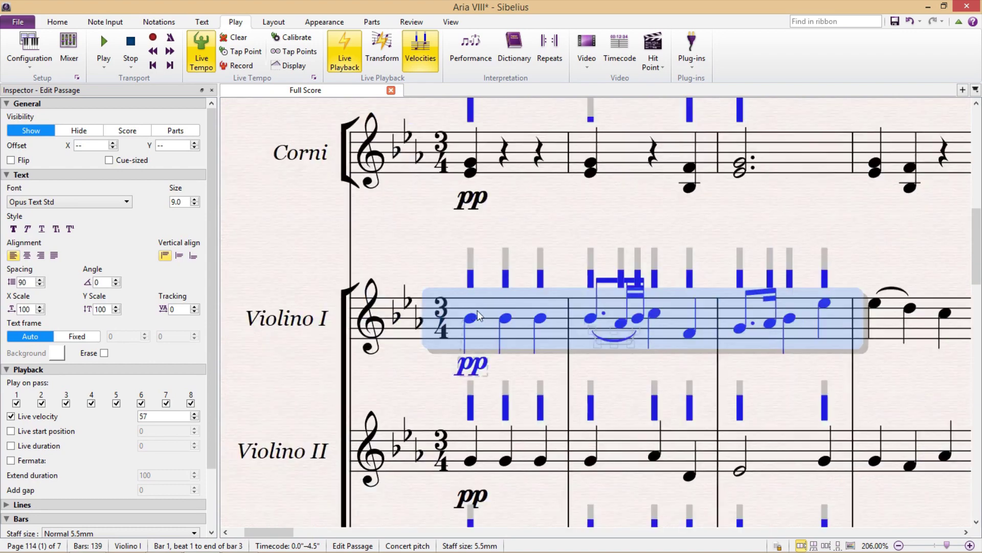
{"action": "left_click_drag", "start_coordinate": [509, 263], "coordinate": [510, 273]}
{"action": "key", "text": "Escape"}
{"action": "scroll", "coordinate": [573, 248], "scroll_direction": "down", "scroll_amount": 5}
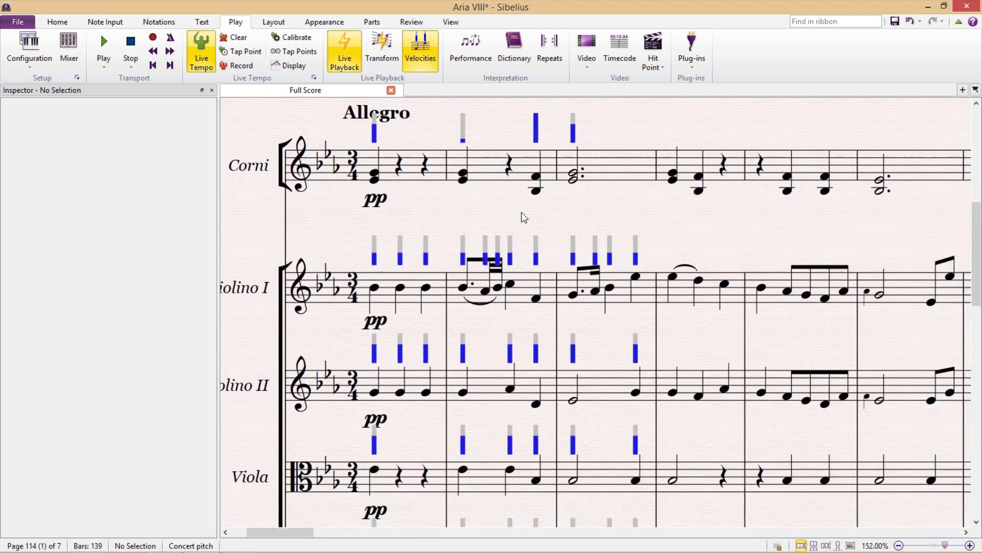
{"action": "scroll", "coordinate": [614, 233], "scroll_direction": "down", "scroll_amount": 1}
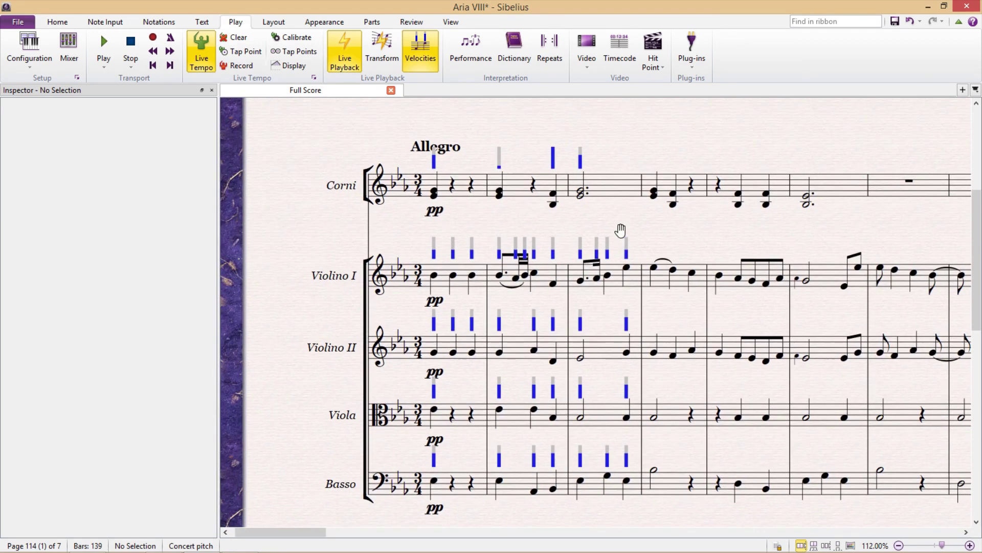
Toggle the velocity bars off and on, then switch live velocity off for bars 1–3 of all staves
{"action": "left_click", "coordinate": [426, 67]}
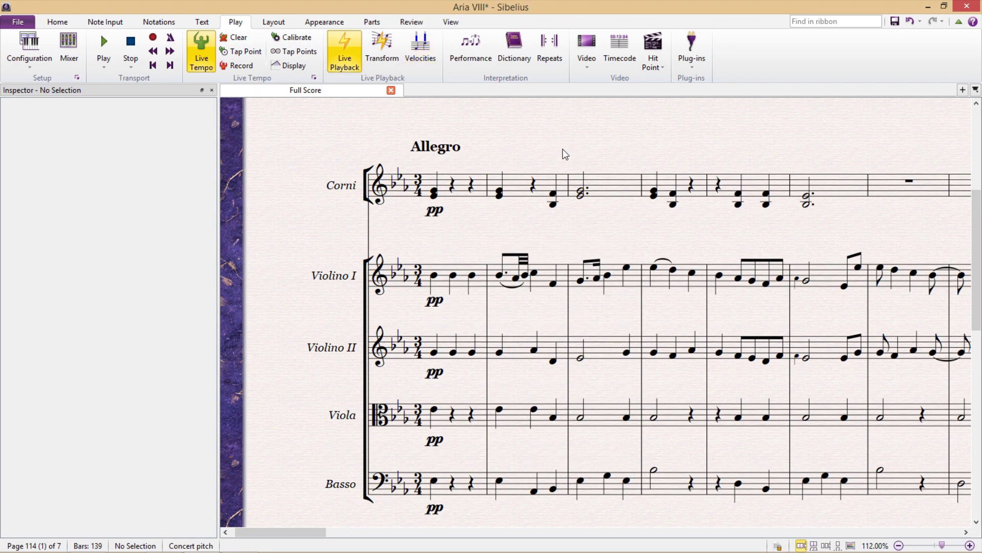
{"action": "left_click", "coordinate": [429, 67]}
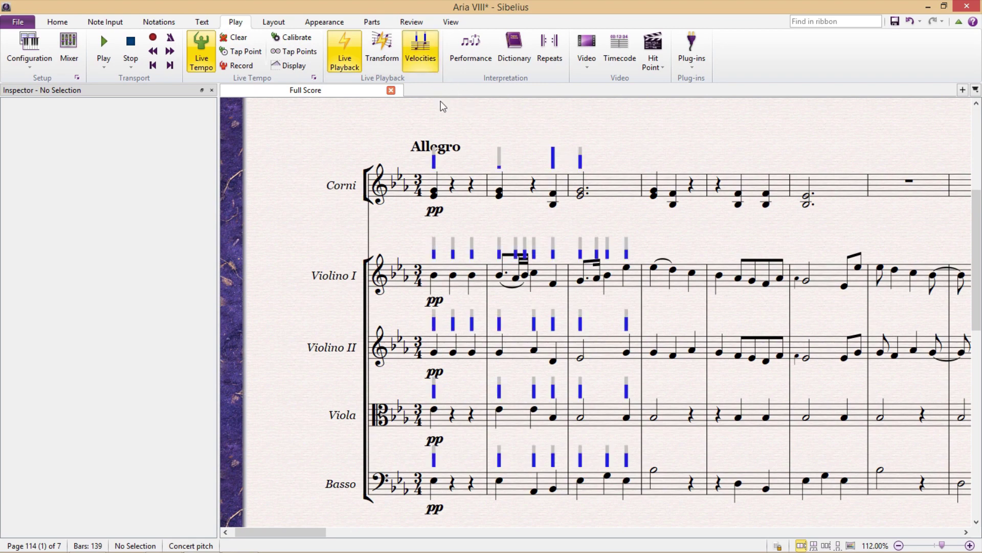
{"action": "left_click", "coordinate": [464, 188]}
{"action": "left_click", "coordinate": [620, 485], "text": "shift"}
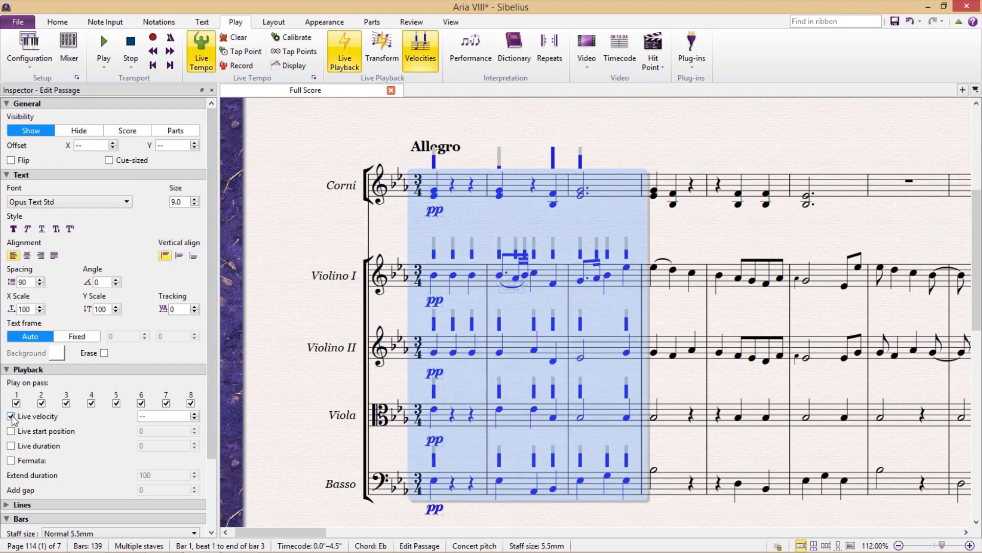
{"action": "left_click", "coordinate": [27, 419]}
{"action": "left_click", "coordinate": [28, 419]}
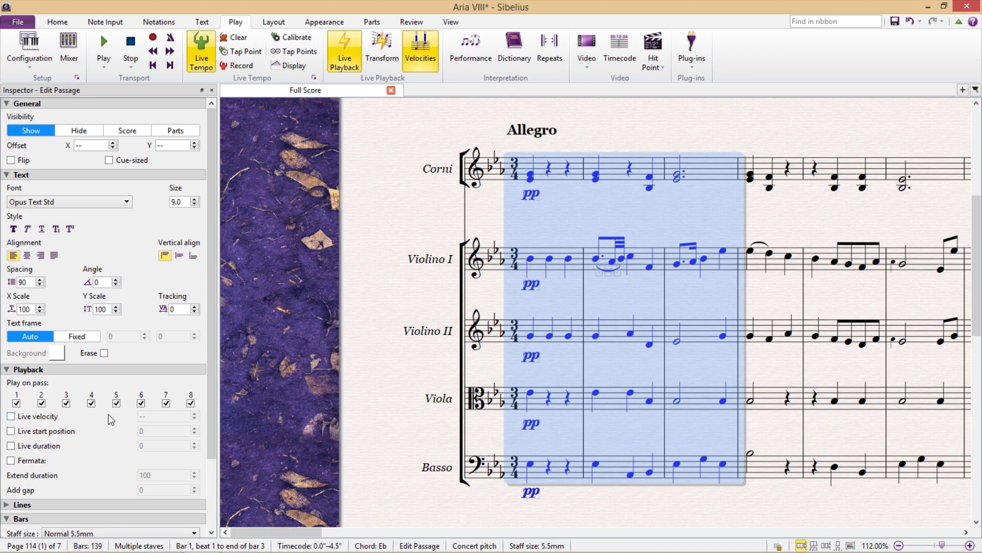
Switch live velocity back on for bars 1–3 and close the Inspector
{"action": "left_click", "coordinate": [11, 417]}
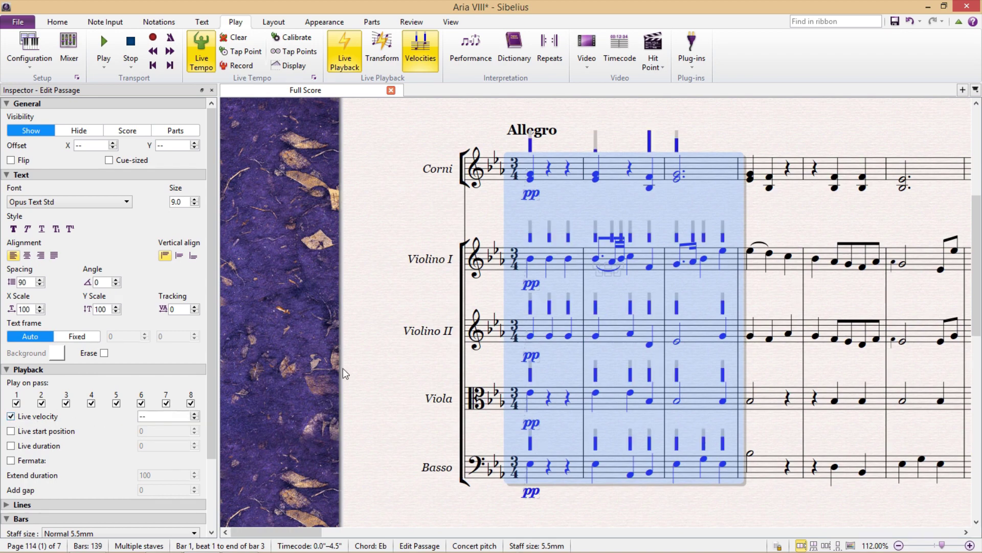
{"action": "key", "text": "ctrl+alt+i"}
{"action": "scroll", "coordinate": [582, 220], "scroll_direction": "up", "scroll_amount": 2}
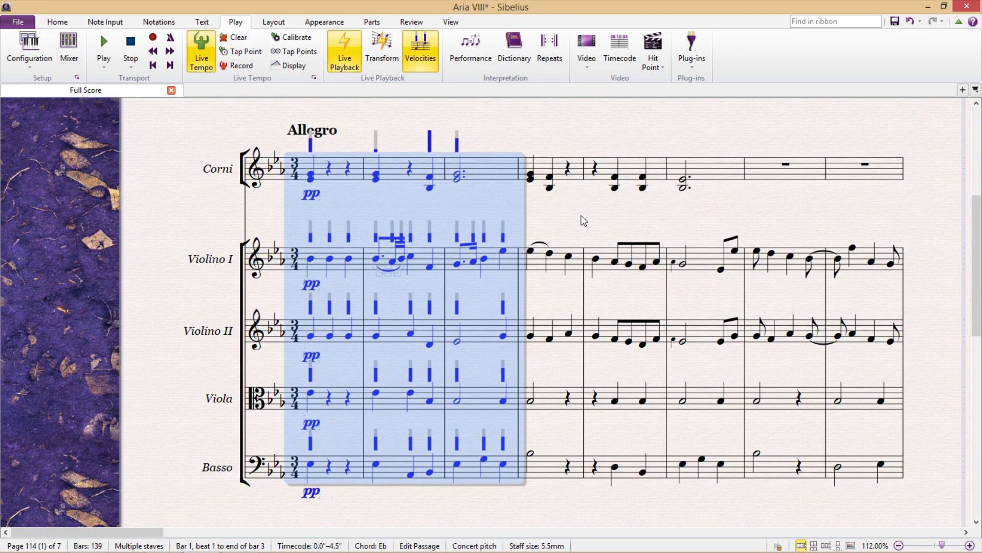
Drop the first Violino II velocities in bar 1 to near zero and lower the fourth slightly
{"action": "key", "text": "Escape"}
{"action": "scroll", "coordinate": [451, 297], "scroll_direction": "up", "scroll_amount": 3}
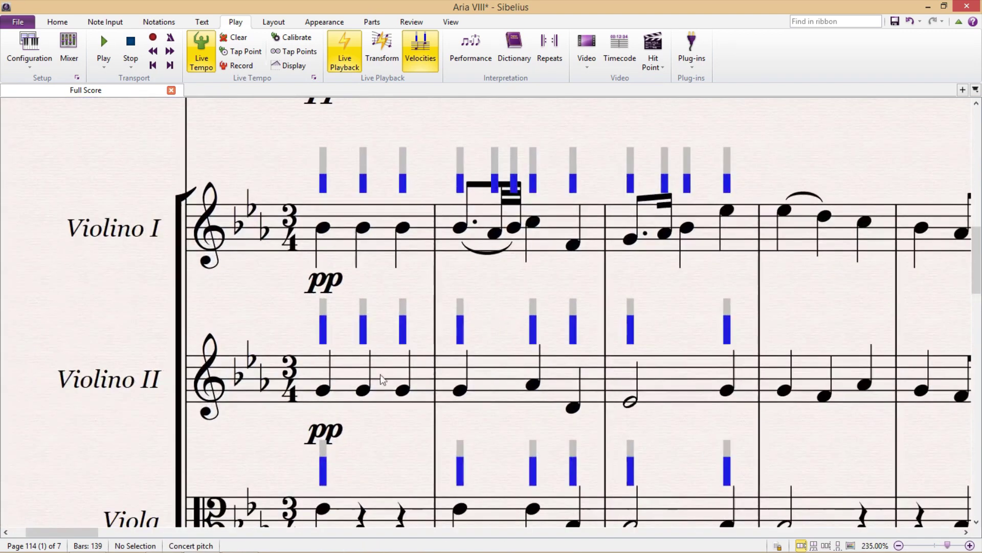
{"action": "mouse_move", "coordinate": [322, 316]}
{"action": "left_mouse_down"}
{"action": "mouse_move", "coordinate": [327, 339]}
{"action": "mouse_move", "coordinate": [404, 332]}
{"action": "left_mouse_up"}
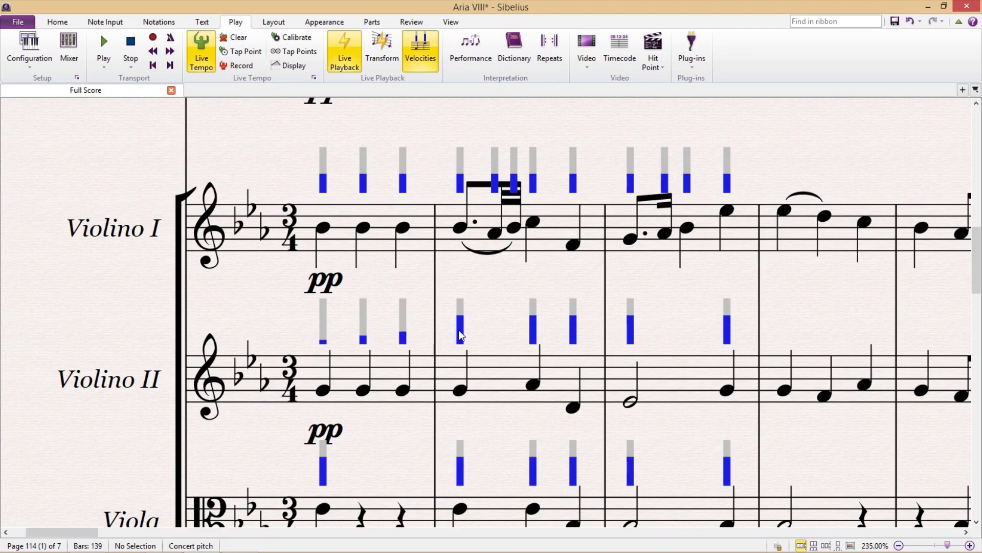
{"action": "left_click_drag", "start_coordinate": [464, 331], "coordinate": [464, 327]}
{"action": "scroll", "coordinate": [534, 339], "scroll_direction": "down", "scroll_amount": 4}
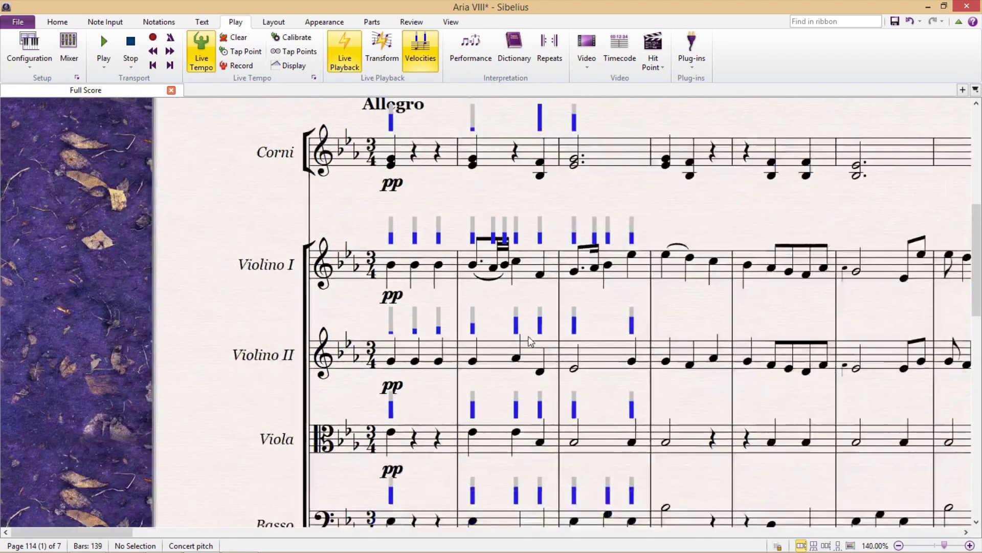
{"action": "scroll", "coordinate": [531, 343], "scroll_direction": "down", "scroll_amount": 1}
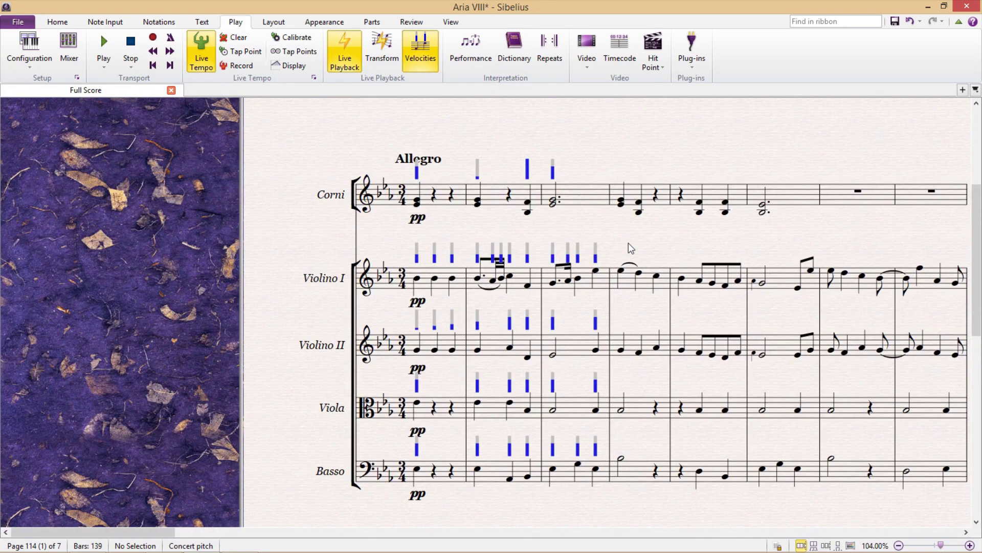
{"action": "scroll", "coordinate": [628, 243], "scroll_direction": "down", "scroll_amount": 1}
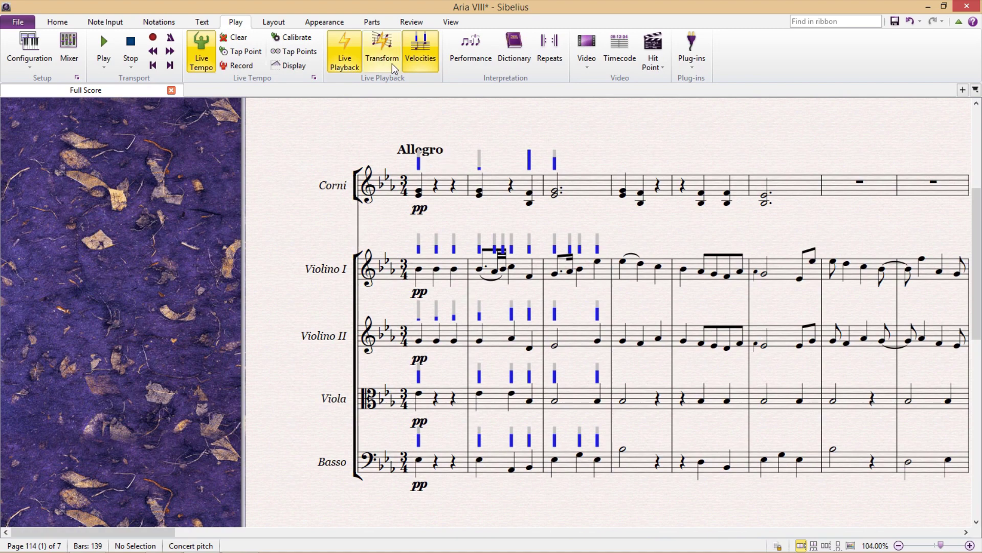
Transform live velocities of bars 1–3 in all staves into a crescendo from 10 to 120
{"action": "left_click", "coordinate": [444, 191]}
{"action": "left_click", "coordinate": [571, 464], "text": "shift"}
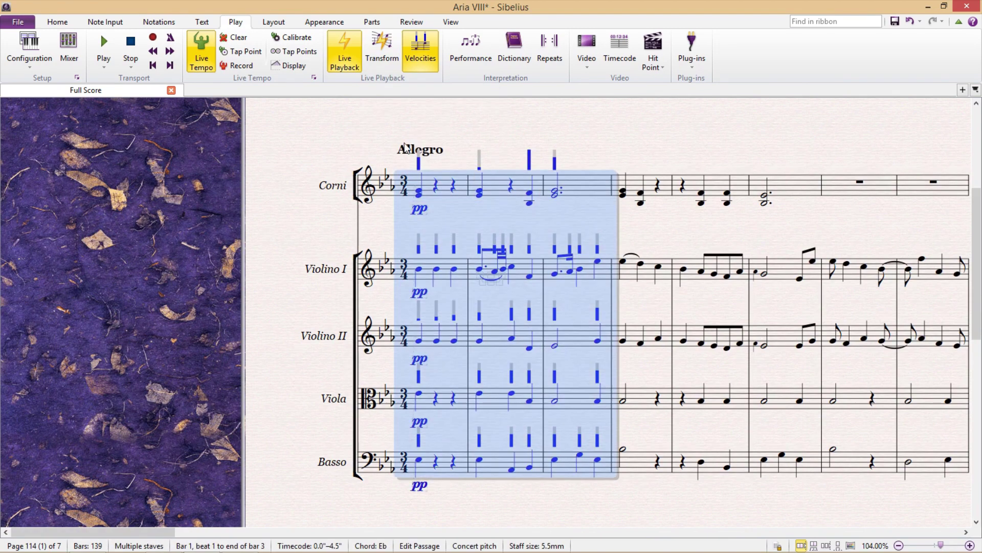
{"action": "left_click", "coordinate": [379, 64]}
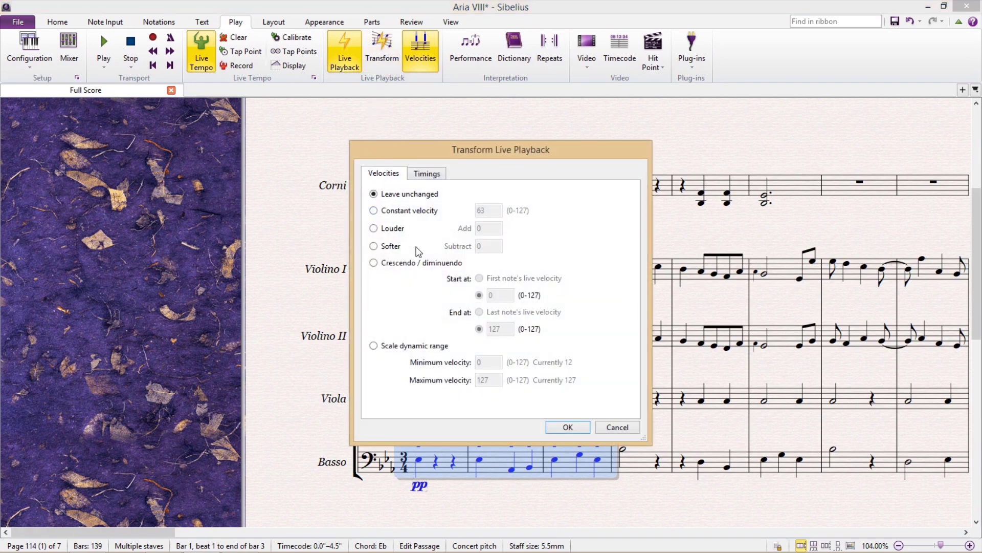
{"action": "left_click", "coordinate": [374, 264]}
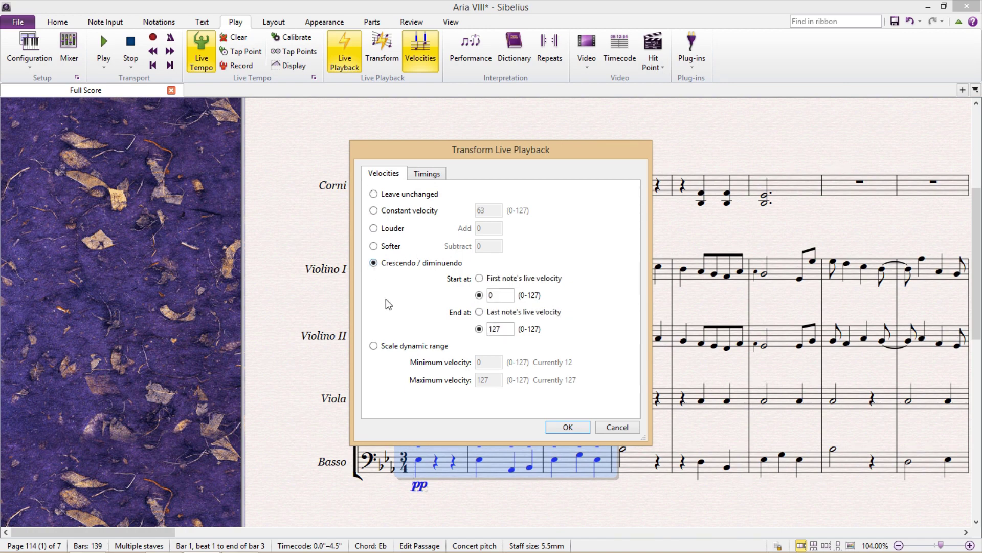
{"action": "double_click", "coordinate": [501, 295]}
{"action": "type", "text": "10"}
{"action": "left_click", "coordinate": [509, 331]}
{"action": "key", "text": "BackSpace"}
{"action": "type", "text": "0"}
{"action": "left_click", "coordinate": [568, 429]}
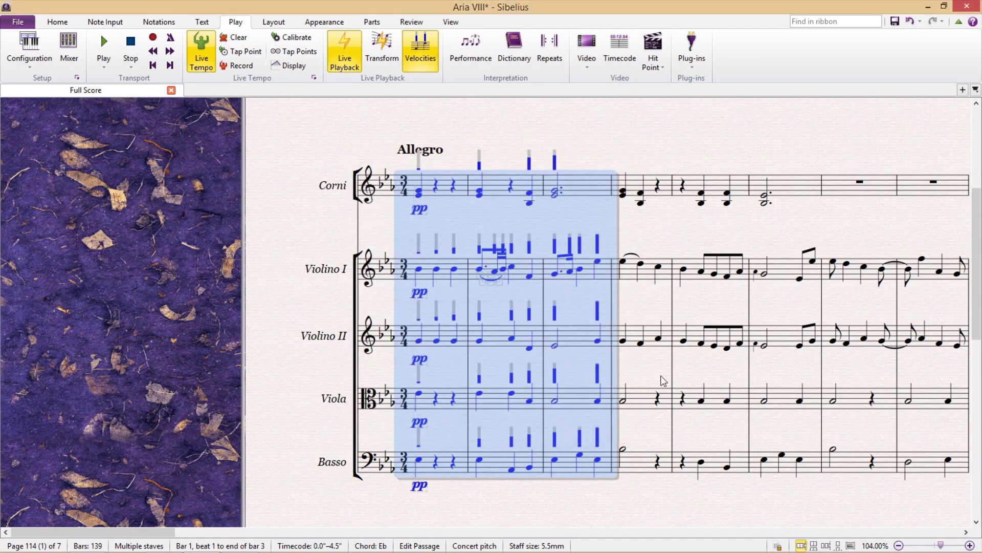
{"action": "key", "text": "Escape"}
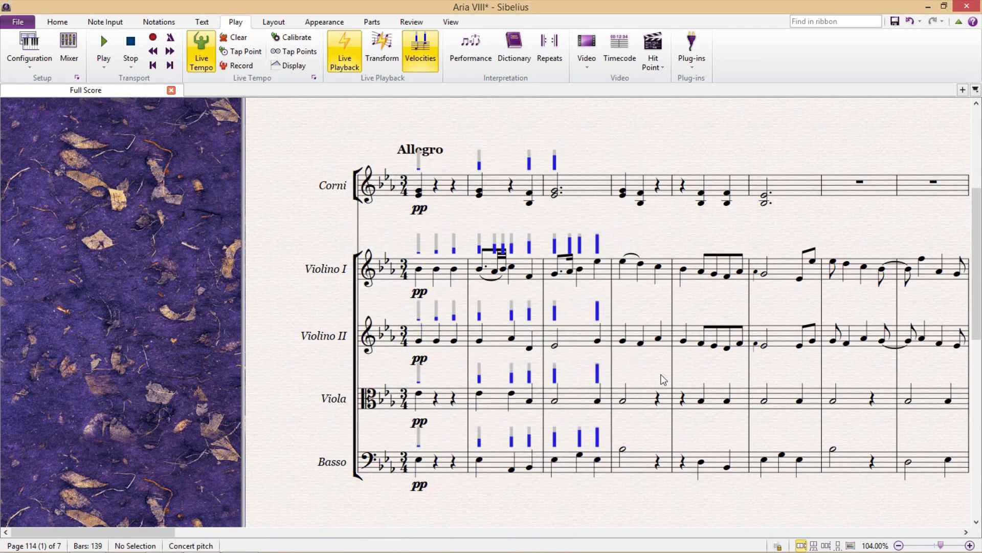
{"action": "key", "text": "space"}
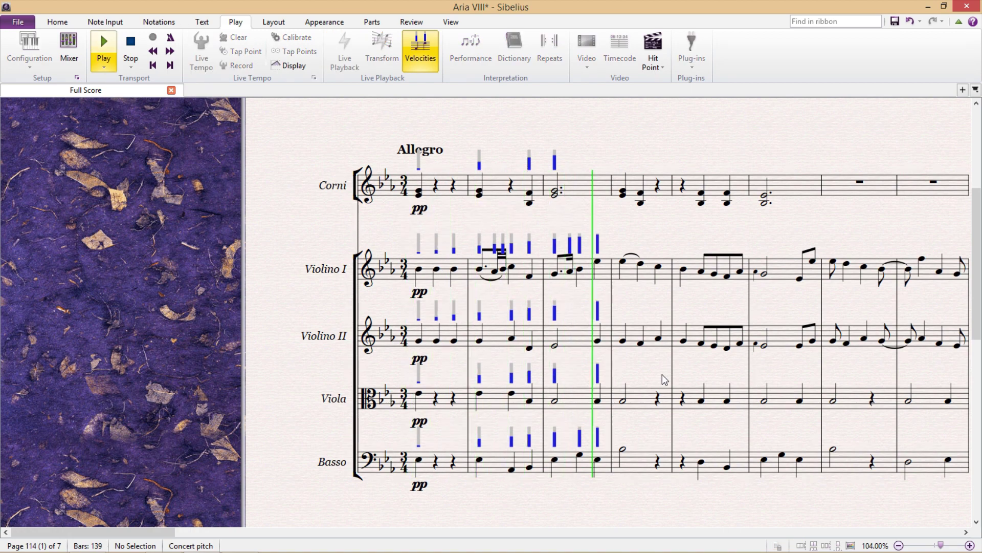
{"action": "key", "text": "space"}
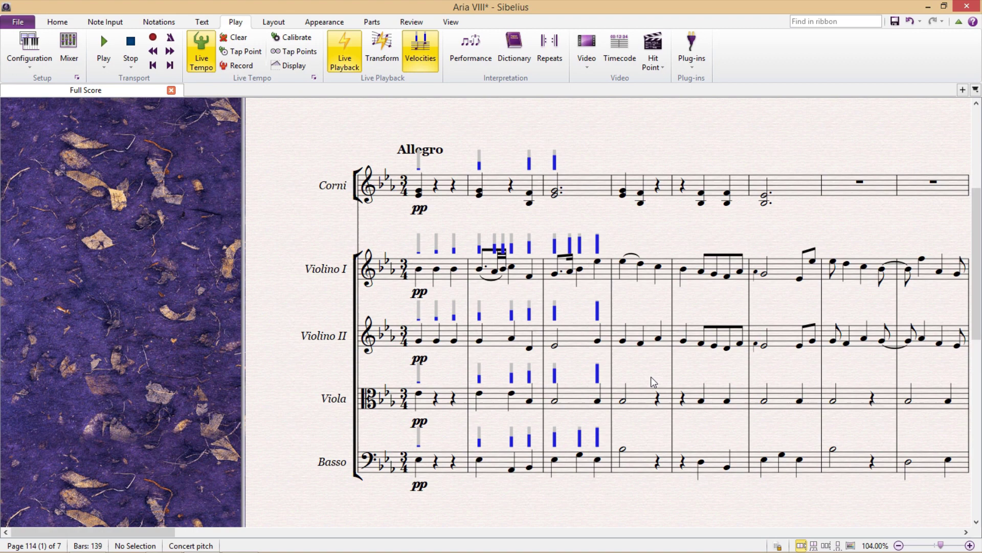
Hide the velocity bars and switch Live Playback off
{"action": "left_click", "coordinate": [420, 51]}
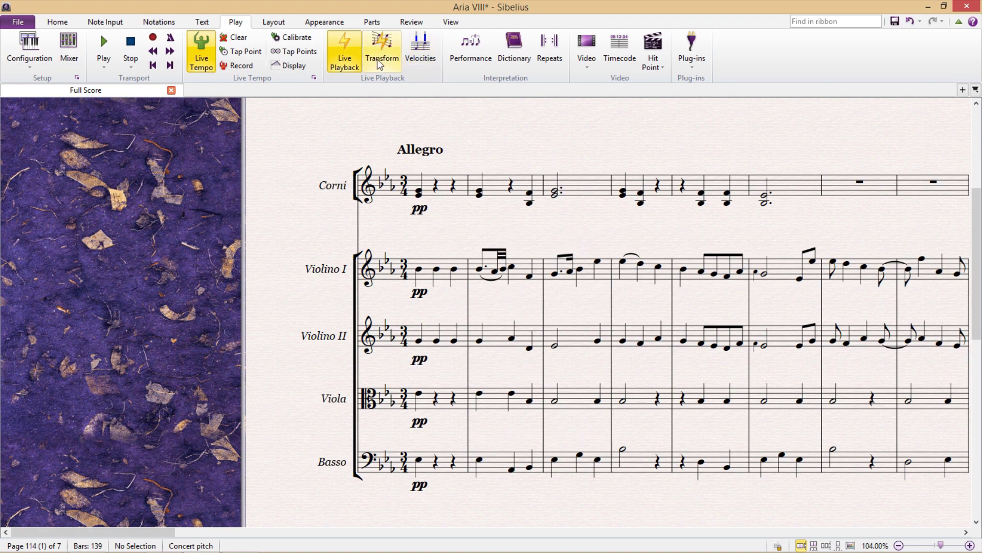
{"action": "left_click", "coordinate": [347, 53]}
{"action": "scroll", "coordinate": [456, 227], "scroll_direction": "up", "scroll_amount": 5}
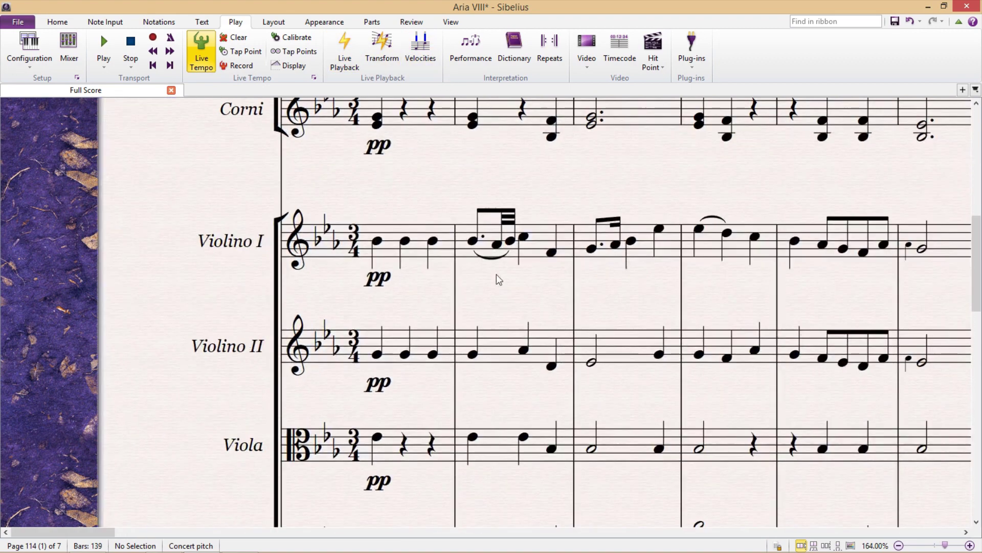
{"action": "scroll", "coordinate": [592, 309], "scroll_direction": "down", "scroll_amount": 3}
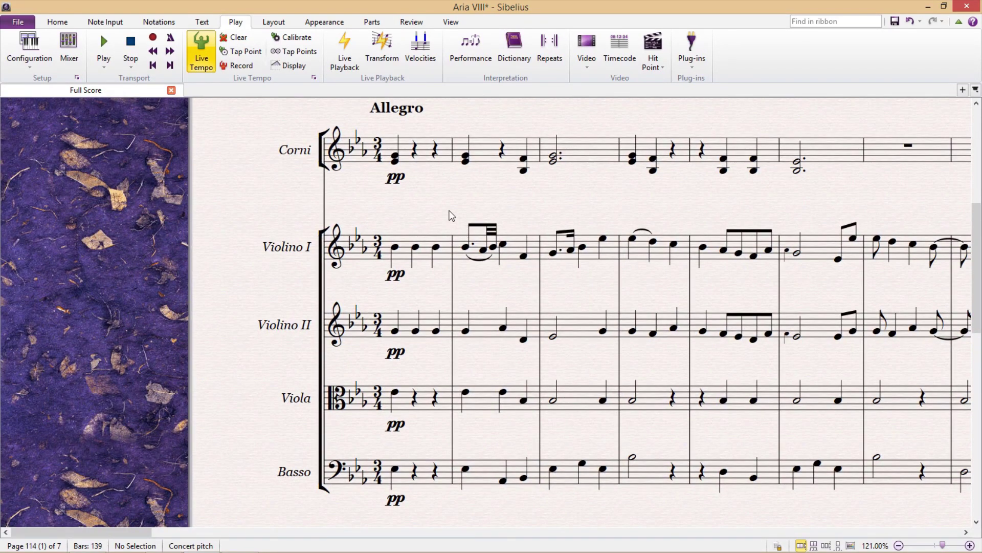
Add crescendo hairpins from bar 1 beat 2 through bar 3 on all five staves
{"action": "left_click", "coordinate": [414, 150]}
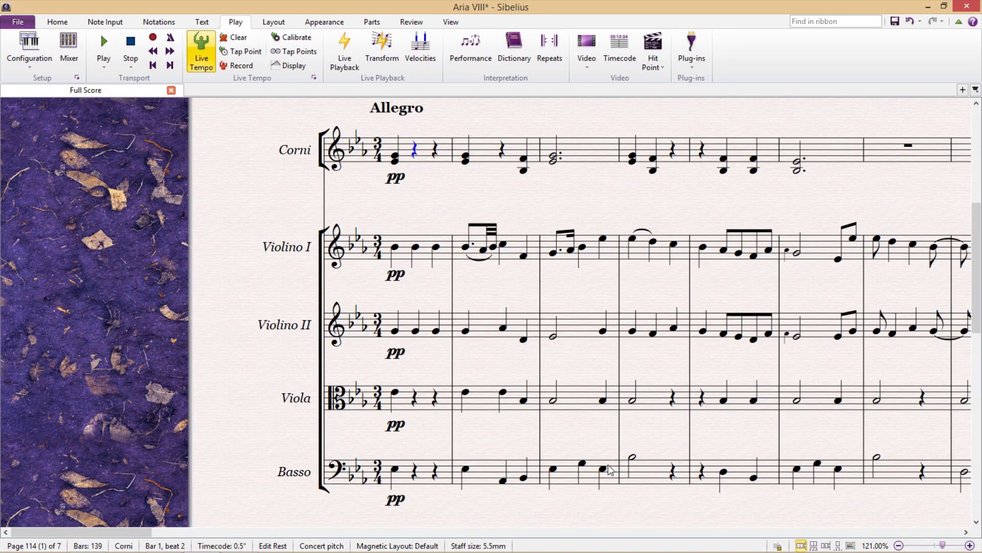
{"action": "left_click", "coordinate": [594, 475], "text": "shift"}
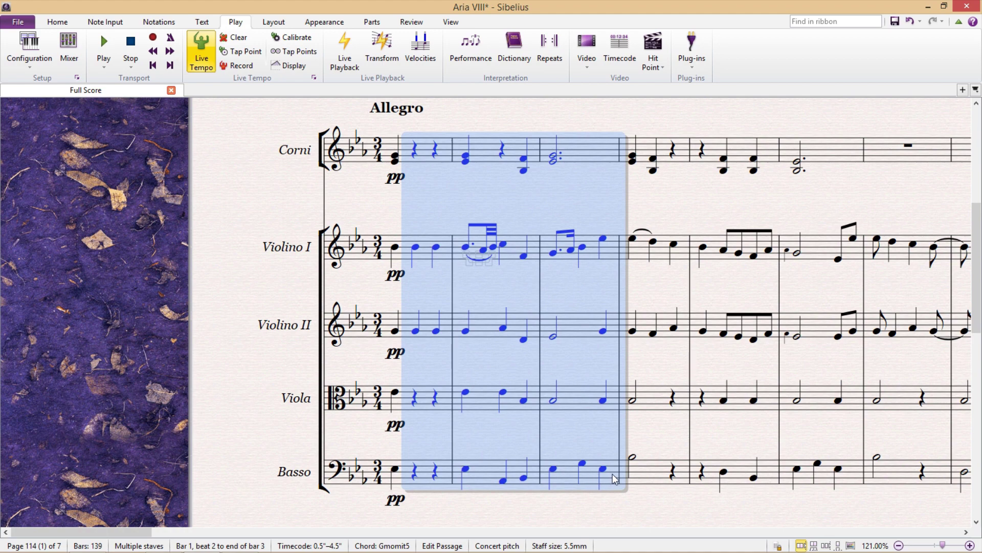
{"action": "key", "text": "h"}
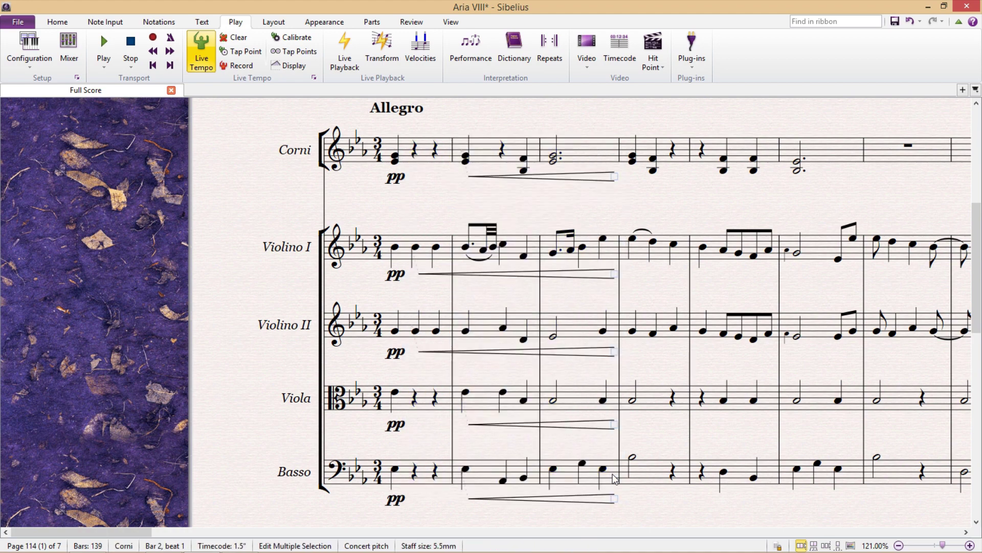
Filter the selection down to the hairpins and show their properties in the Inspector
{"action": "left_click", "coordinate": [417, 153], "text": "ctrl"}
{"action": "key", "text": "ctrl+shift+alt+h"}
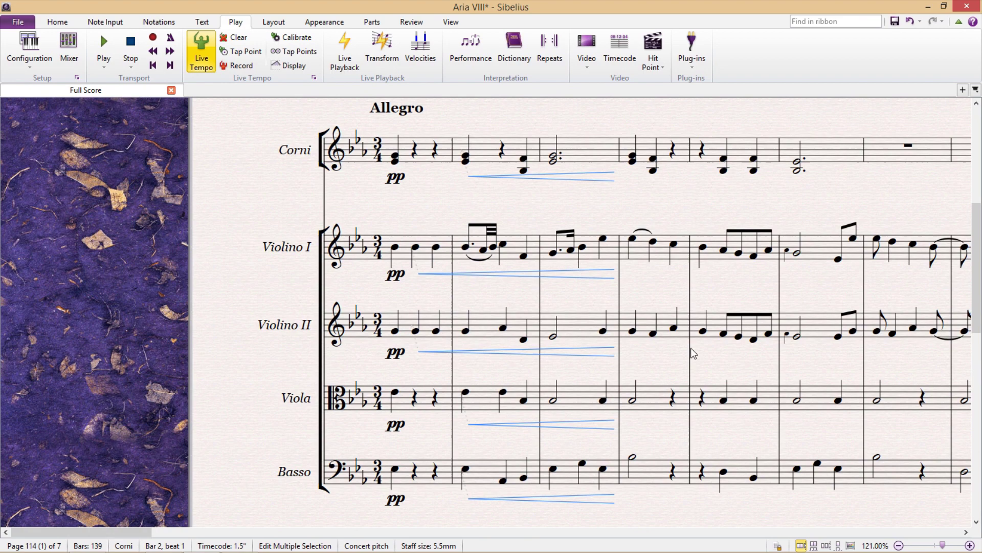
{"action": "key", "text": "ctrl+alt+i"}
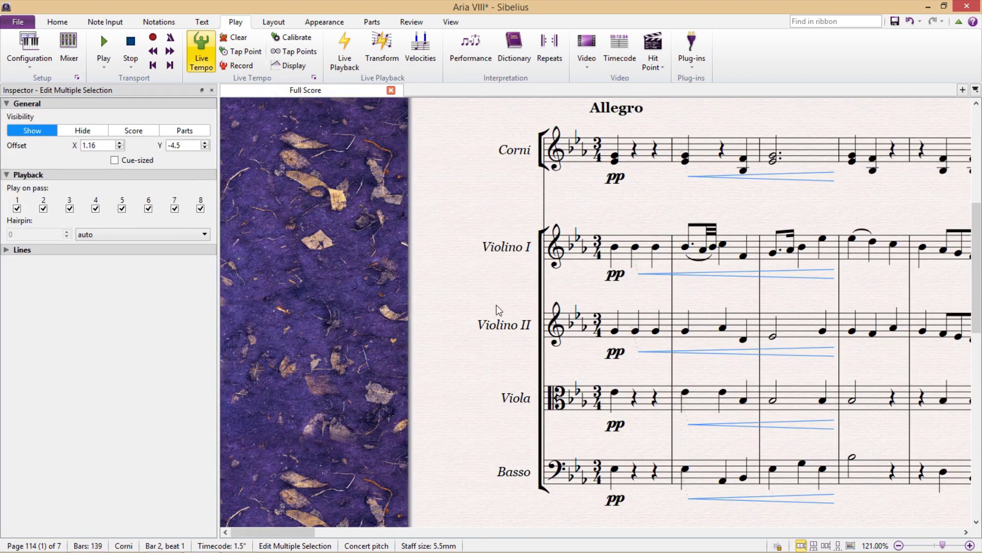
{"action": "left_click_drag", "start_coordinate": [445, 304], "coordinate": [302, 318]}
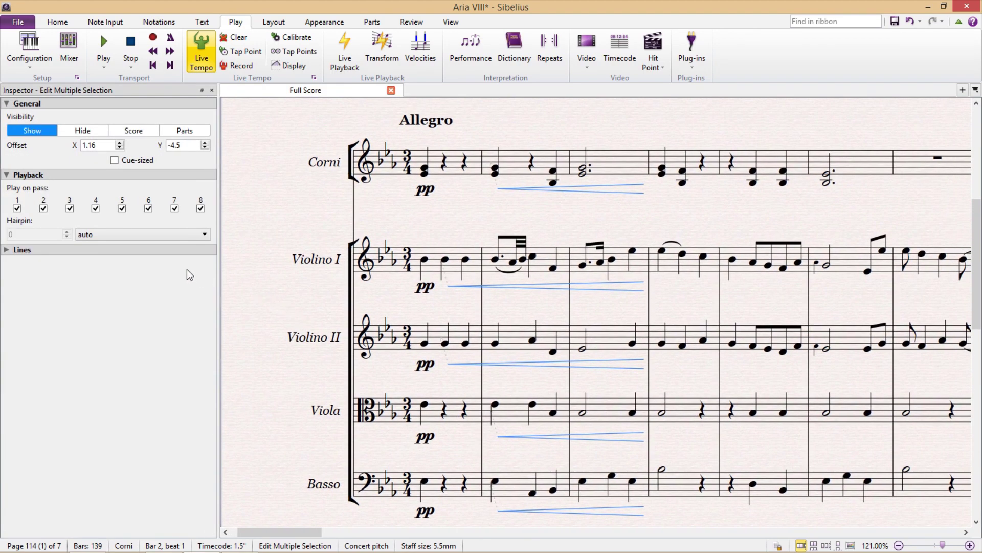
Set the hairpins' playback to 'of Maximum' at 127%, then close the Inspector
{"action": "left_click", "coordinate": [135, 235]}
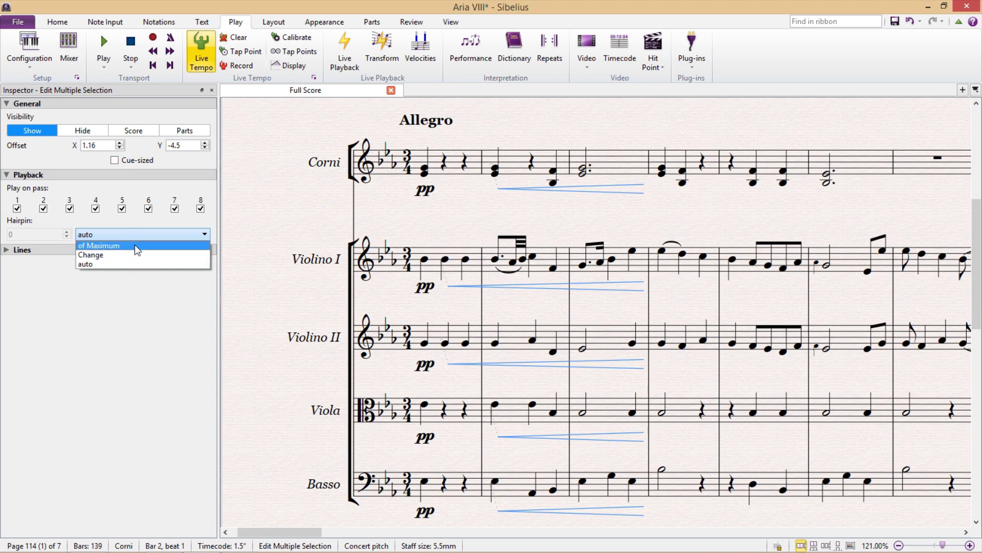
{"action": "left_click", "coordinate": [134, 244]}
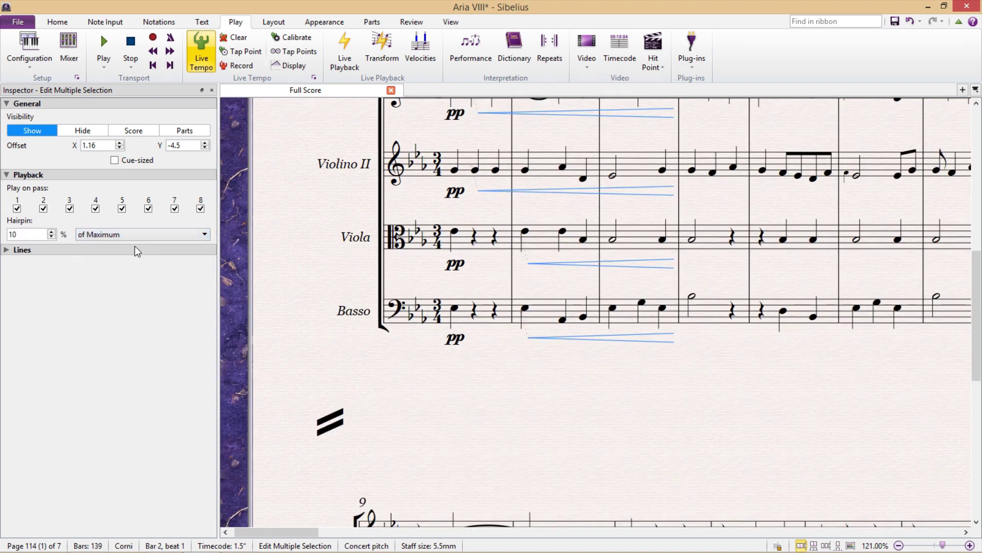
{"action": "left_click", "coordinate": [39, 233]}
{"action": "key", "text": "BackSpace"}
{"action": "type", "text": "27"}
{"action": "key", "text": "ctrl+alt+i"}
{"action": "scroll", "coordinate": [237, 299], "scroll_direction": "up", "scroll_amount": 4}
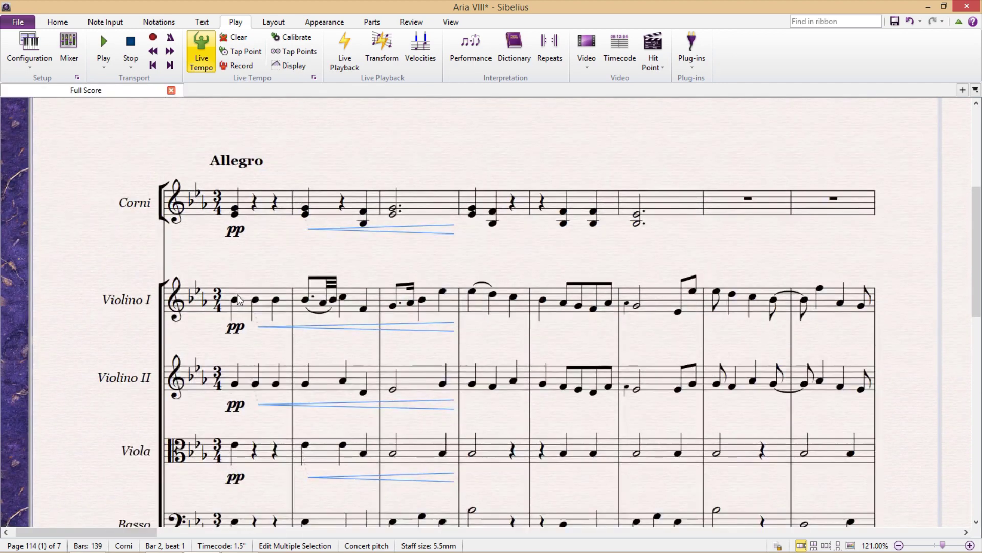
{"action": "left_click_drag", "start_coordinate": [280, 250], "coordinate": [350, 221]}
{"action": "key", "text": "space"}
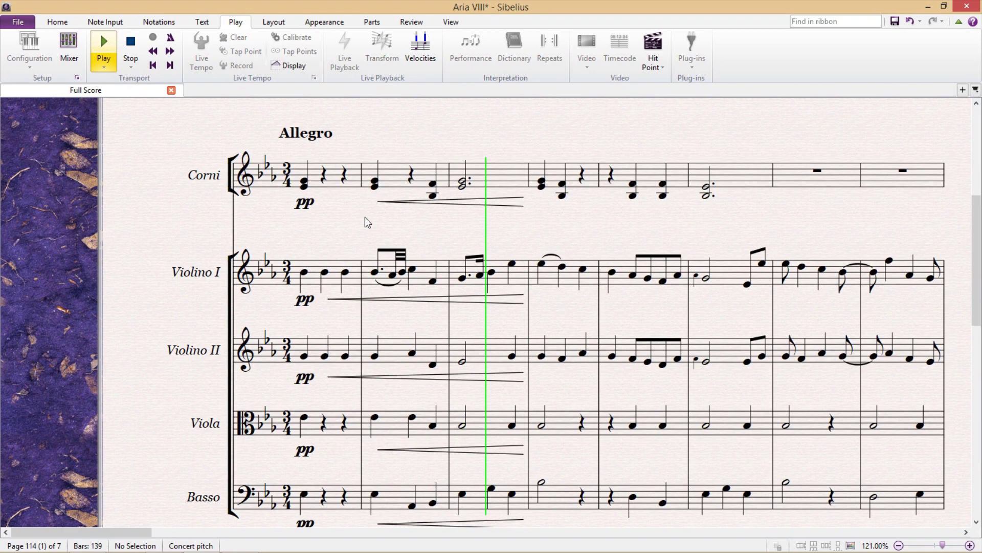
{"action": "key", "text": "space"}
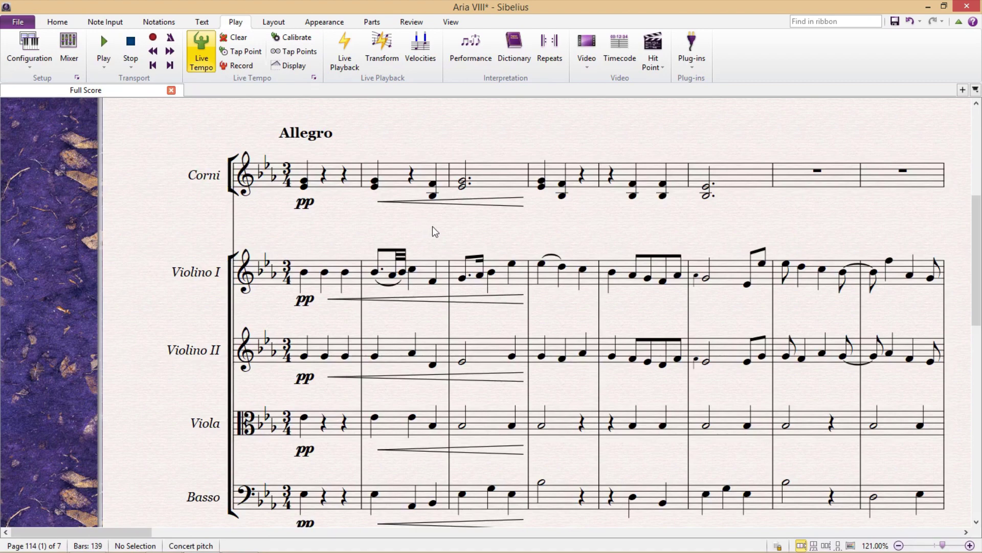
Move the Corni hairpin's start to bar 3 so it covers only that bar
{"action": "left_click_drag", "start_coordinate": [432, 226], "coordinate": [413, 295]}
{"action": "scroll", "coordinate": [382, 268], "scroll_direction": "up", "scroll_amount": 3}
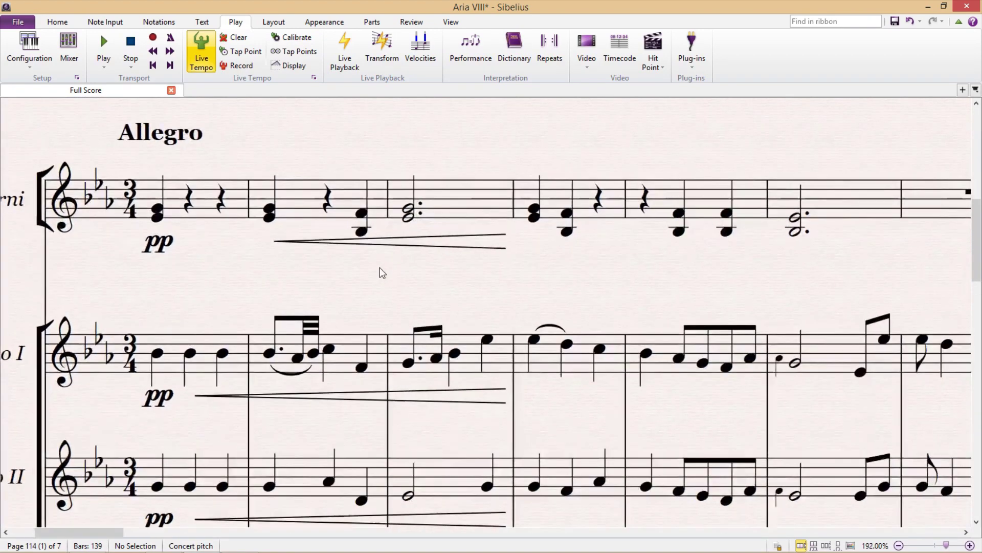
{"action": "left_click_drag", "start_coordinate": [425, 236], "coordinate": [429, 285]}
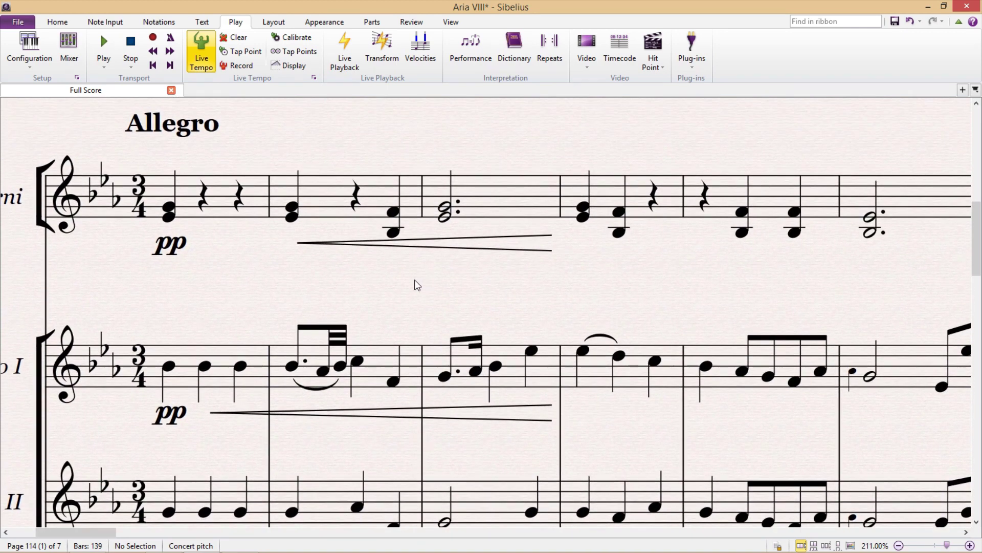
{"action": "left_click_drag", "start_coordinate": [298, 242], "coordinate": [442, 246]}
Audition Corni bar 3 with playback, then bring the Basso staff into view
{"action": "left_click", "coordinate": [530, 213]}
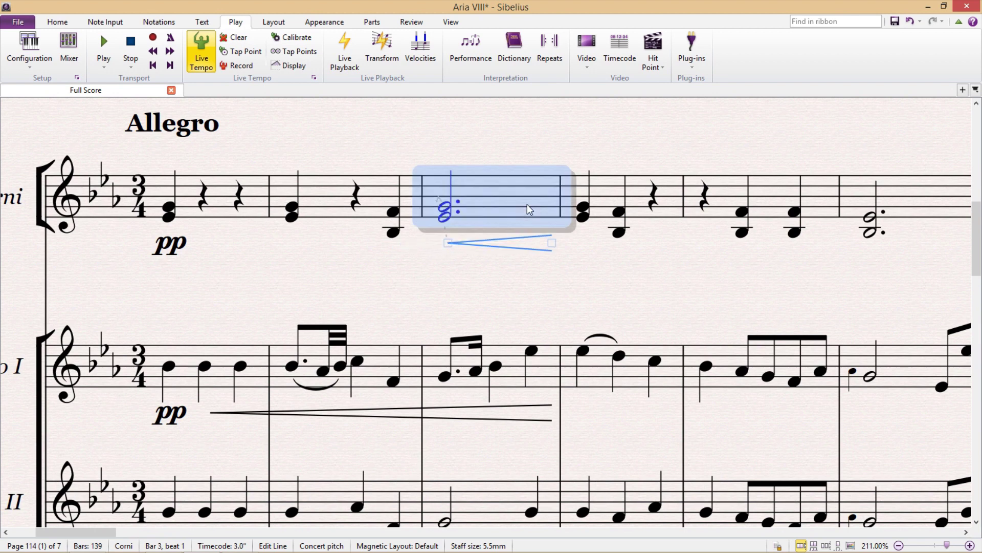
{"action": "key", "text": "space"}
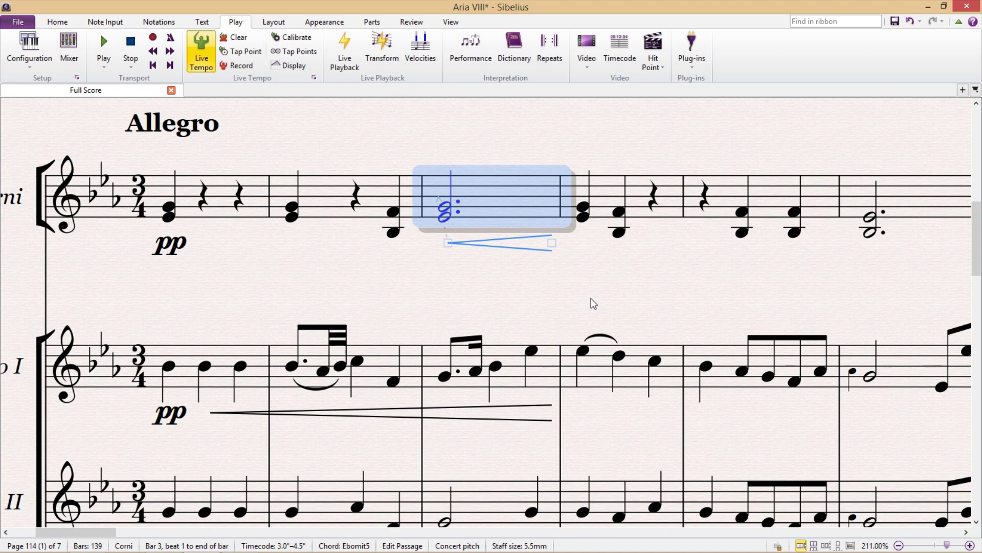
{"action": "key", "text": "Escape"}
{"action": "scroll", "coordinate": [594, 307], "scroll_direction": "down", "scroll_amount": 5}
{"action": "left_click_drag", "start_coordinate": [560, 386], "coordinate": [570, 296]}
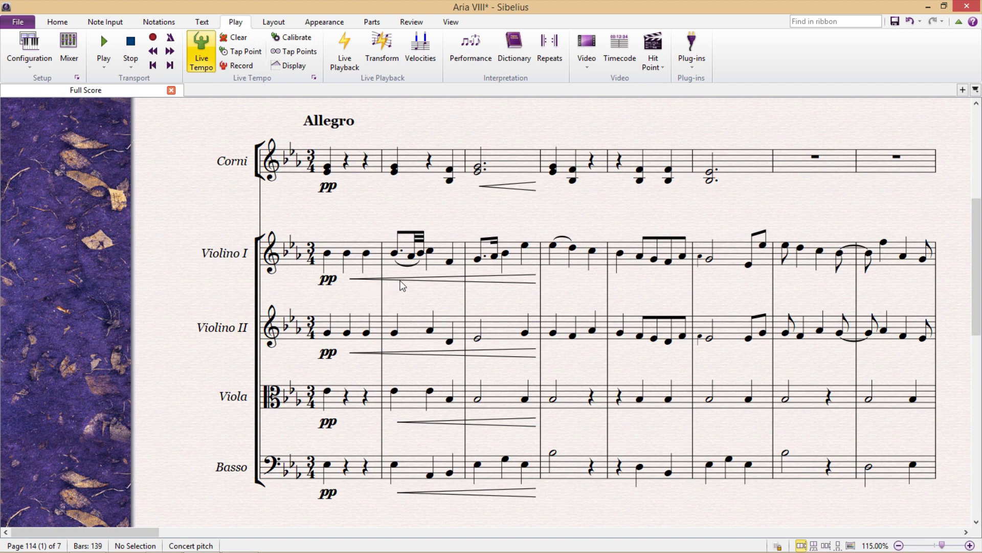
Run the Cresc./Dim. Playback plug-in on Violino I bars 1–3 at 50–100% volume, then deselect
{"action": "left_click", "coordinate": [358, 263]}
{"action": "left_click", "coordinate": [509, 263], "text": "shift"}
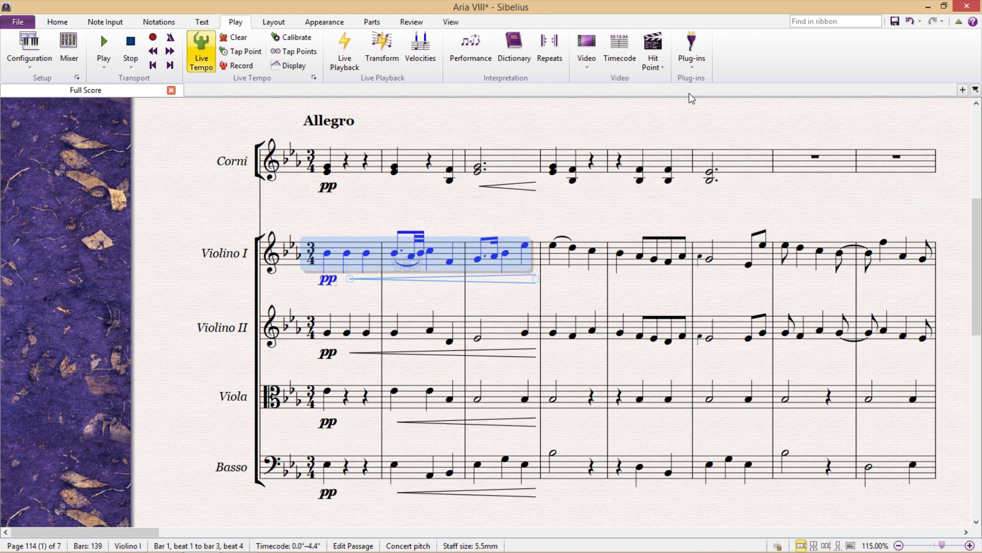
{"action": "left_click", "coordinate": [701, 70]}
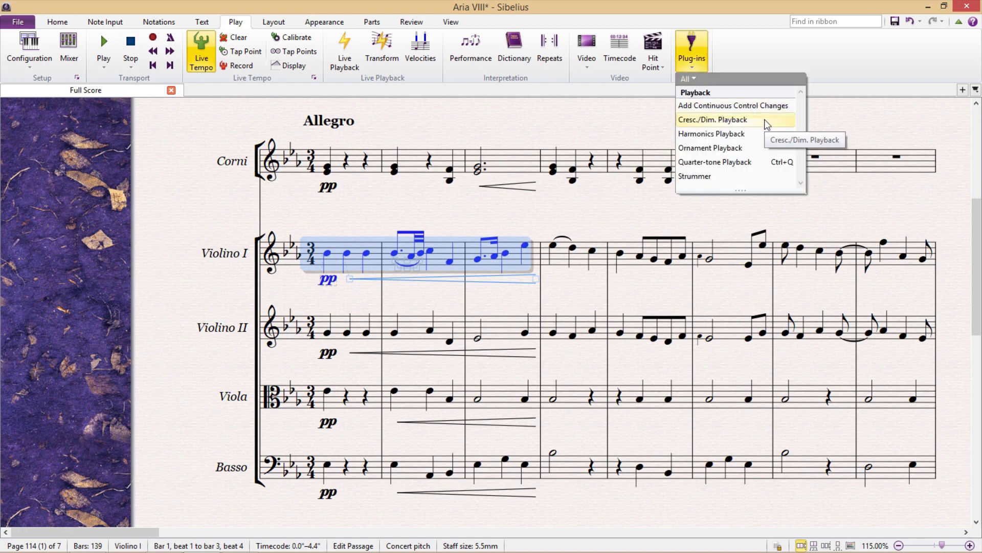
{"action": "left_click", "coordinate": [765, 118]}
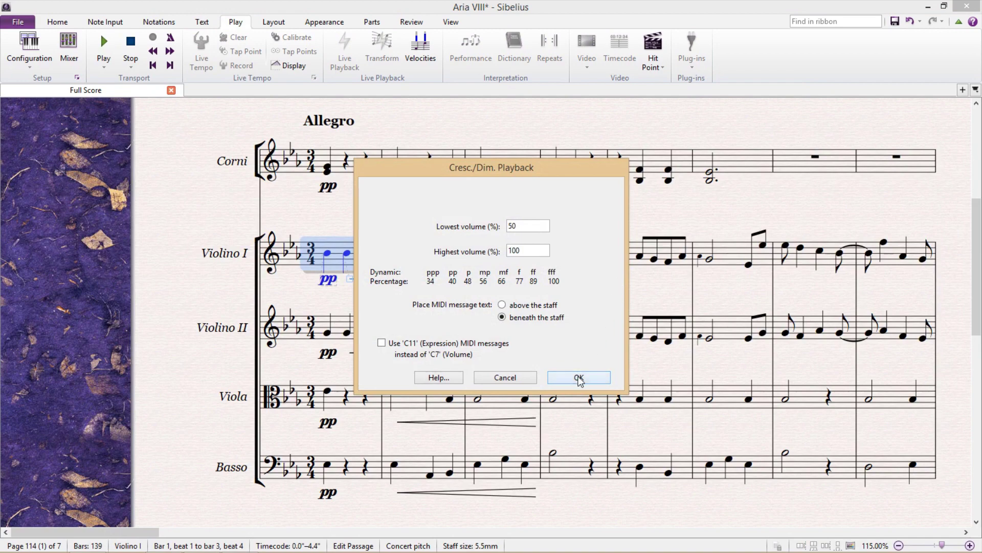
{"action": "left_click", "coordinate": [578, 378]}
{"action": "left_click", "coordinate": [625, 299]}
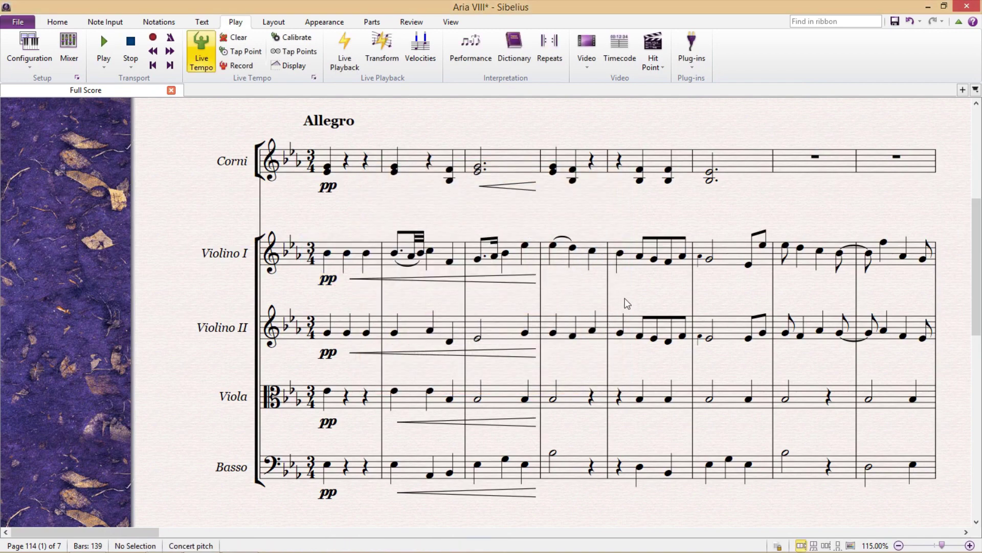